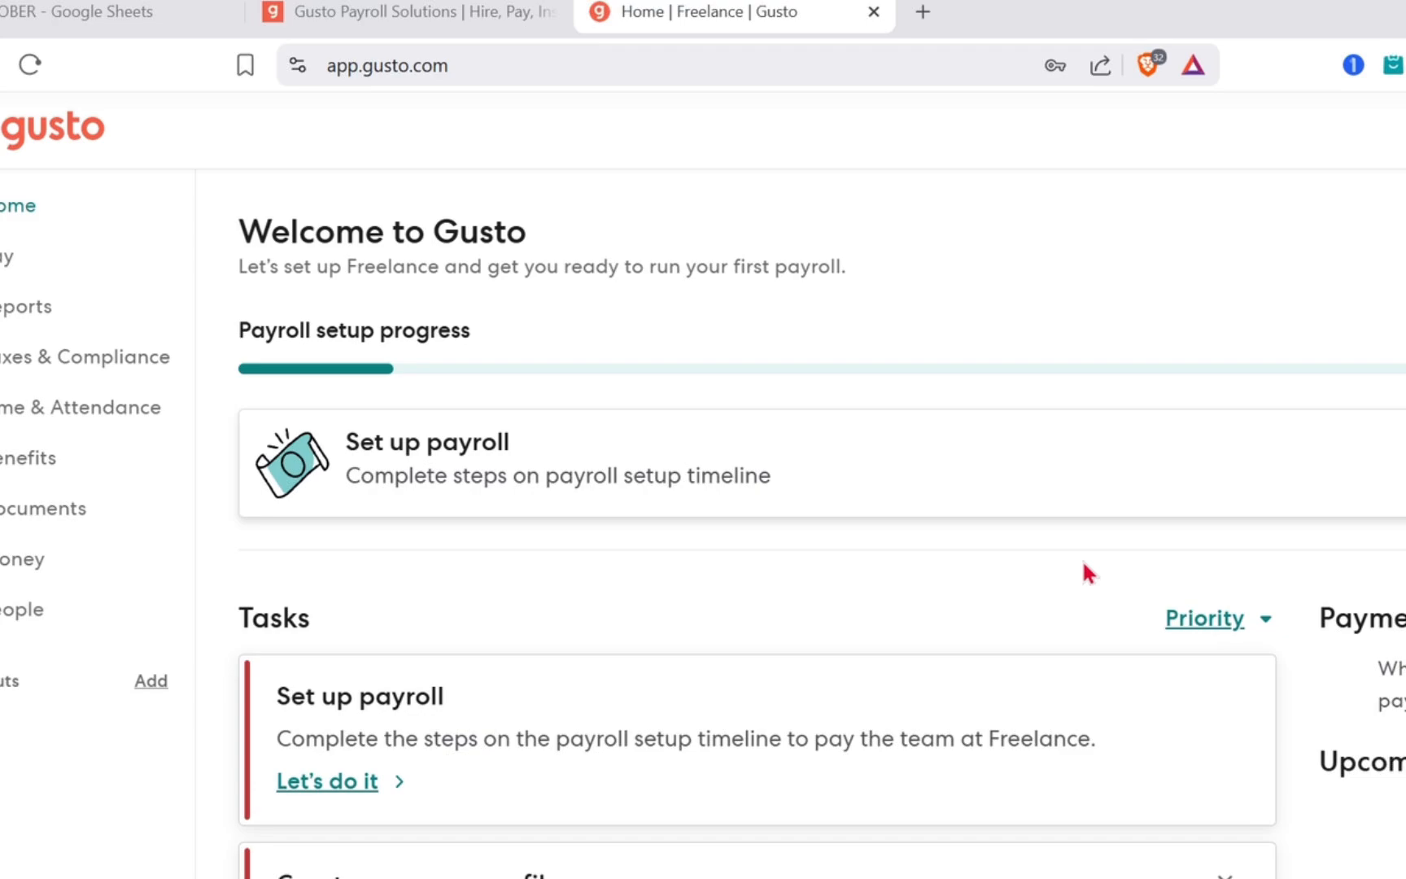
- Search the web for "gusto payroll" and open the official Gusto website from the results
click(489, 11)
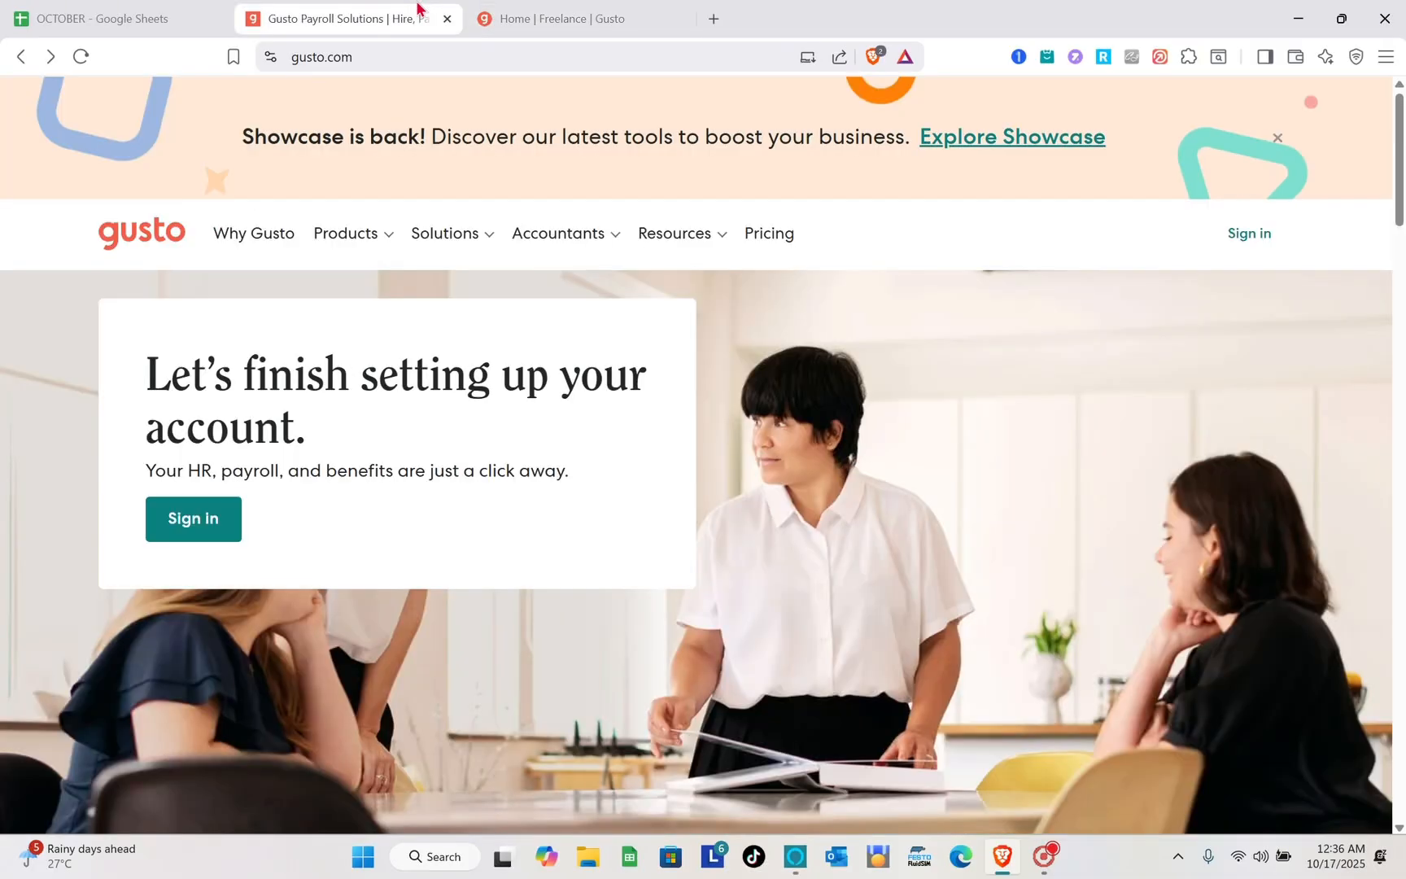
click(396, 57)
text(gus)
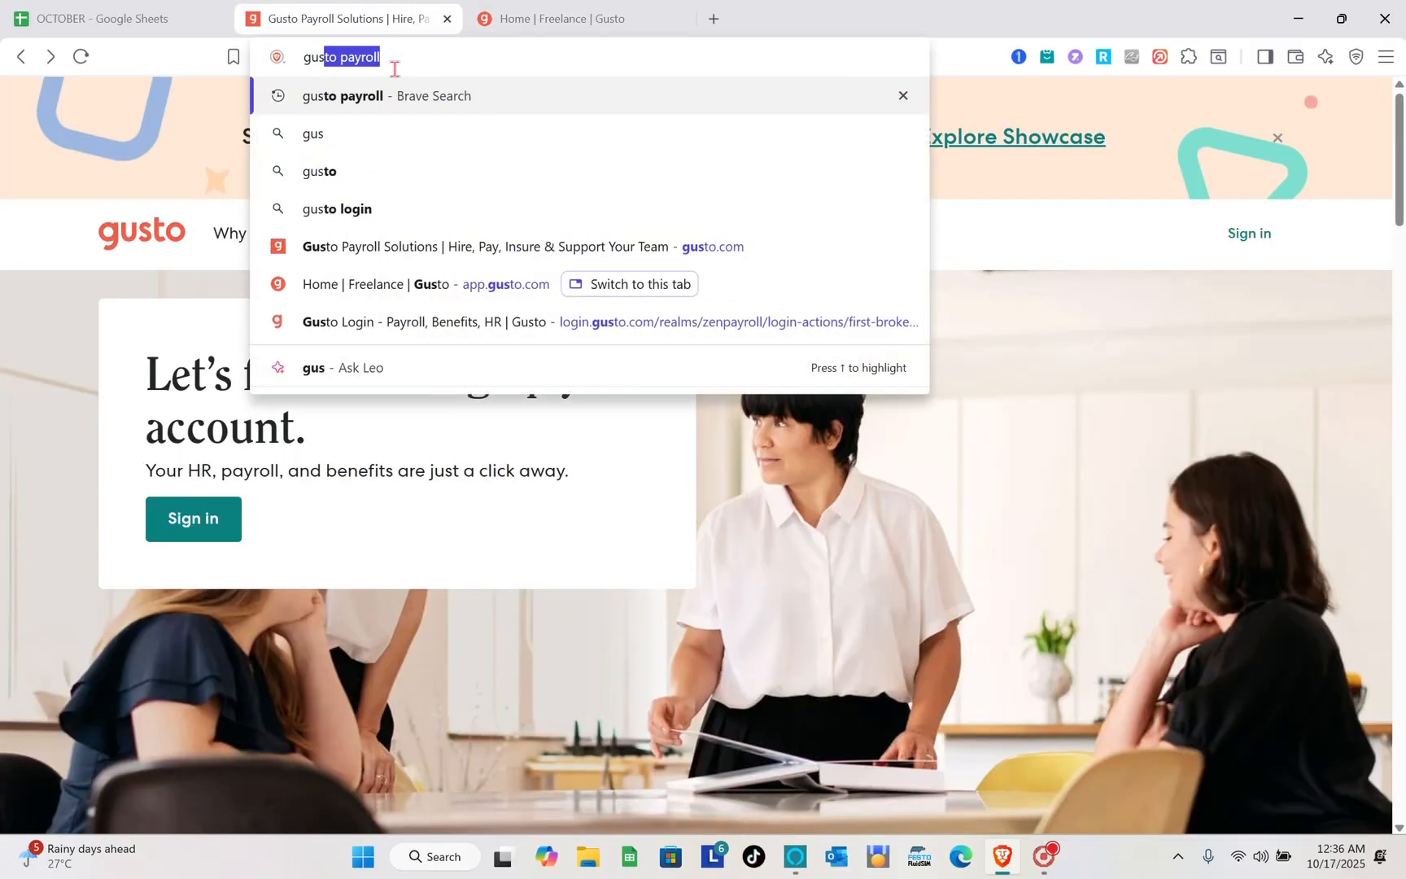
key(Return)
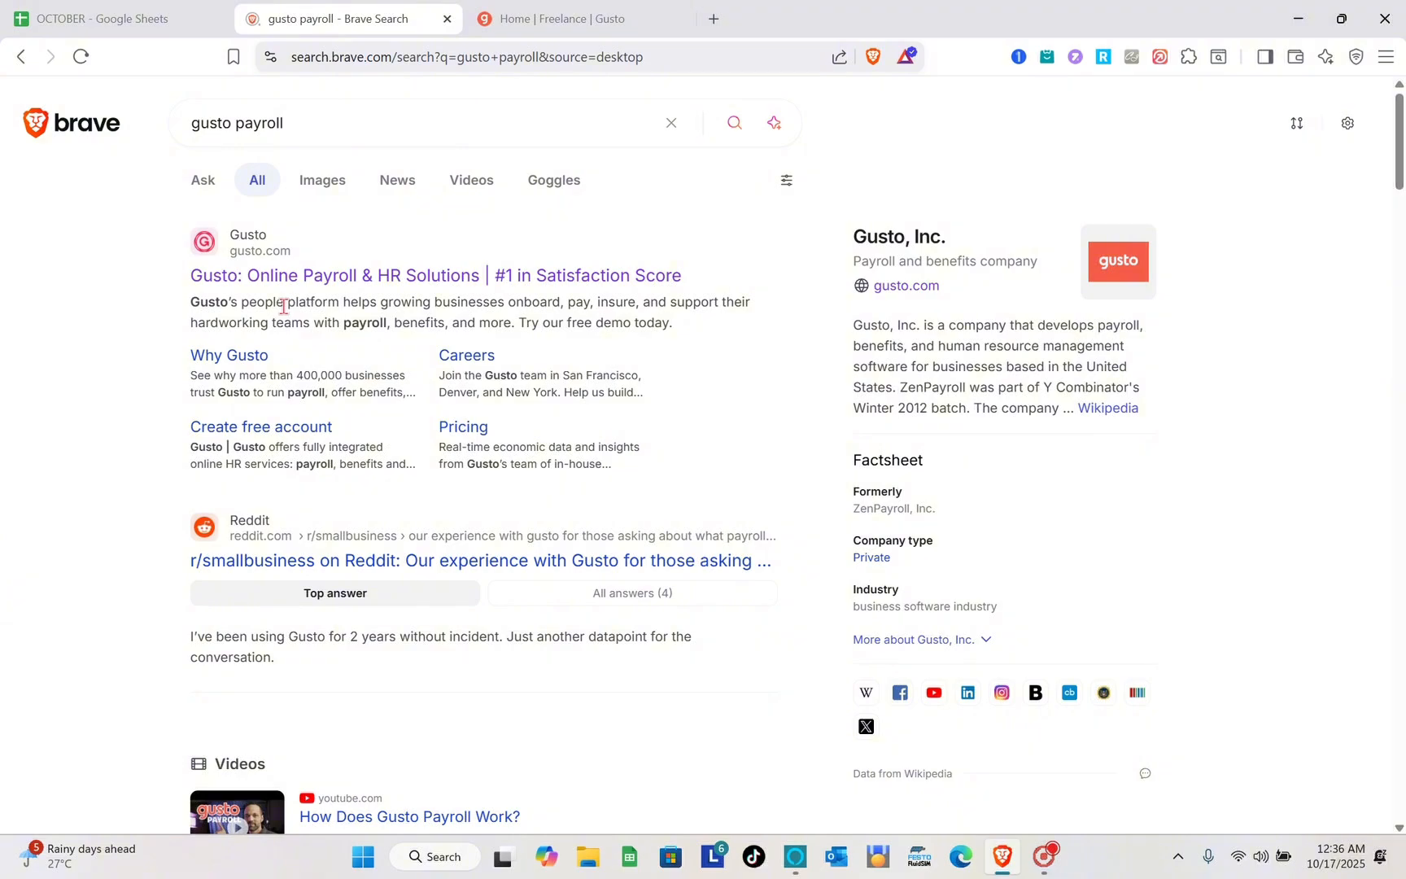
click(273, 277)
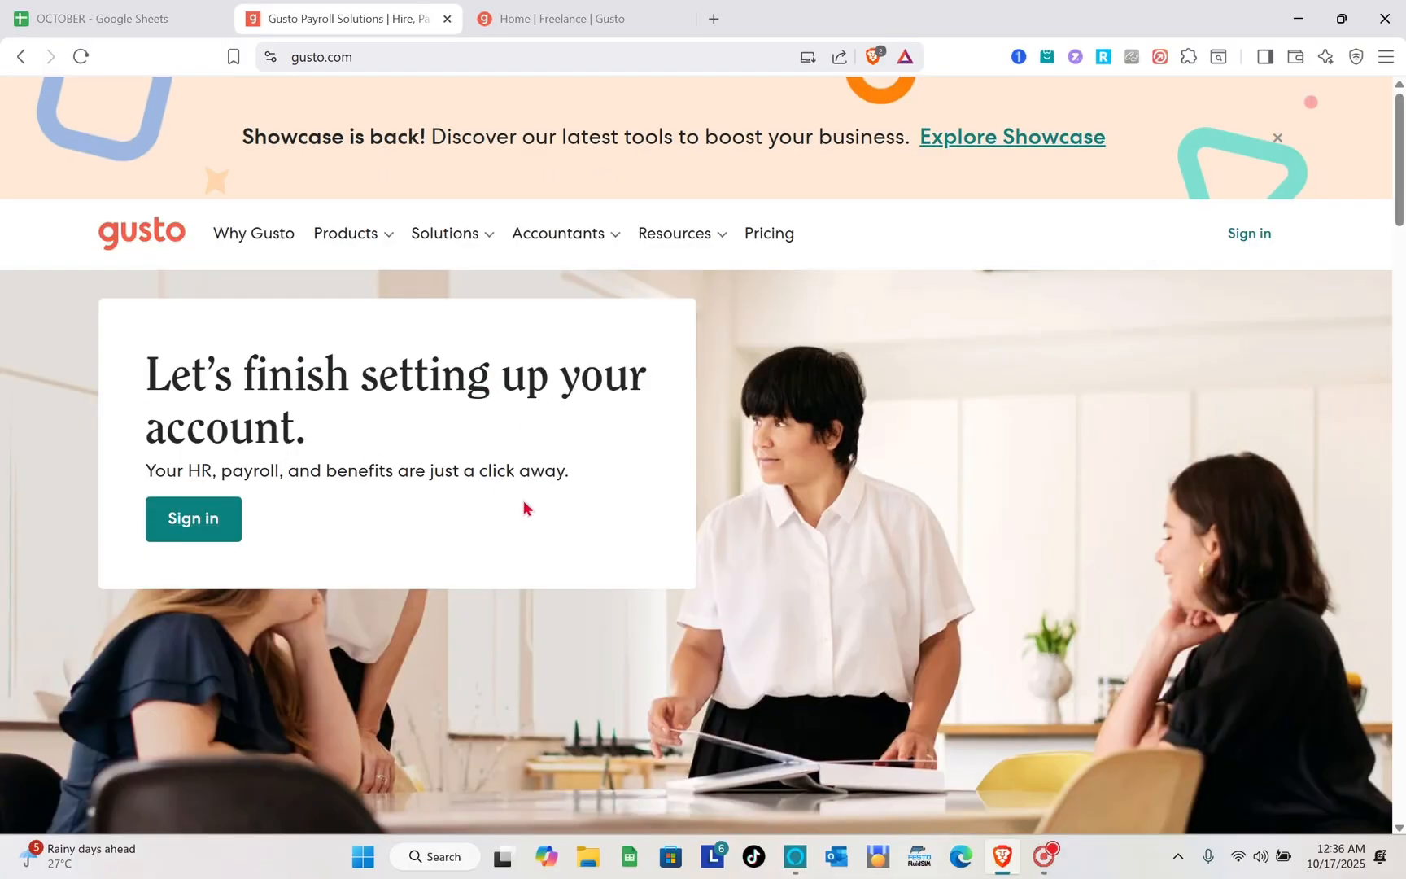
- Look over the Gusto landing page and sign in to the existing account
scroll(523, 500, down, 3)
scroll(523, 500, up, 3)
click(1252, 243)
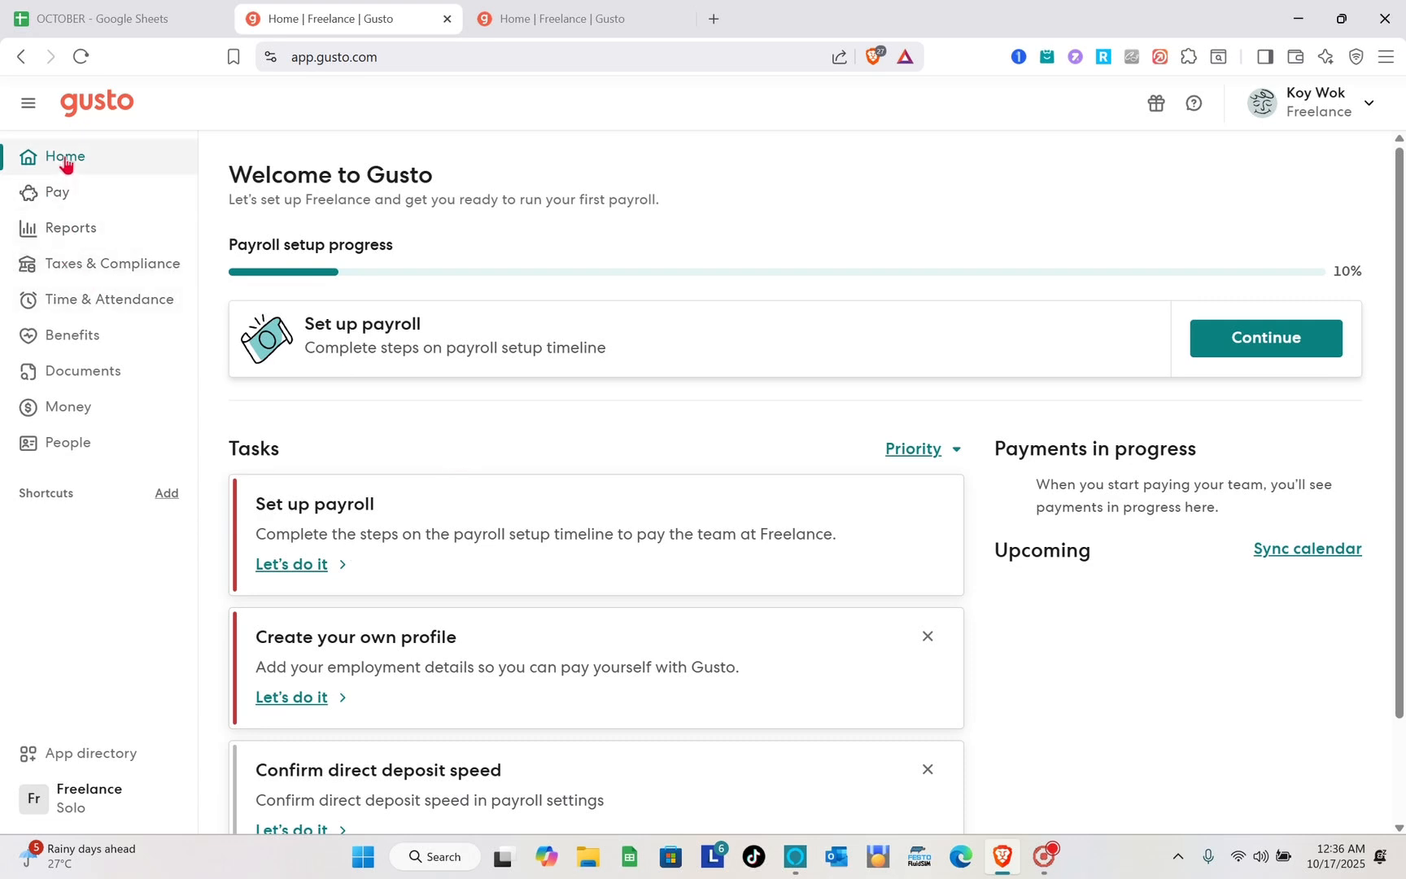
- Look at the Pay and Reports sections, and return to the account's home page
click(72, 197)
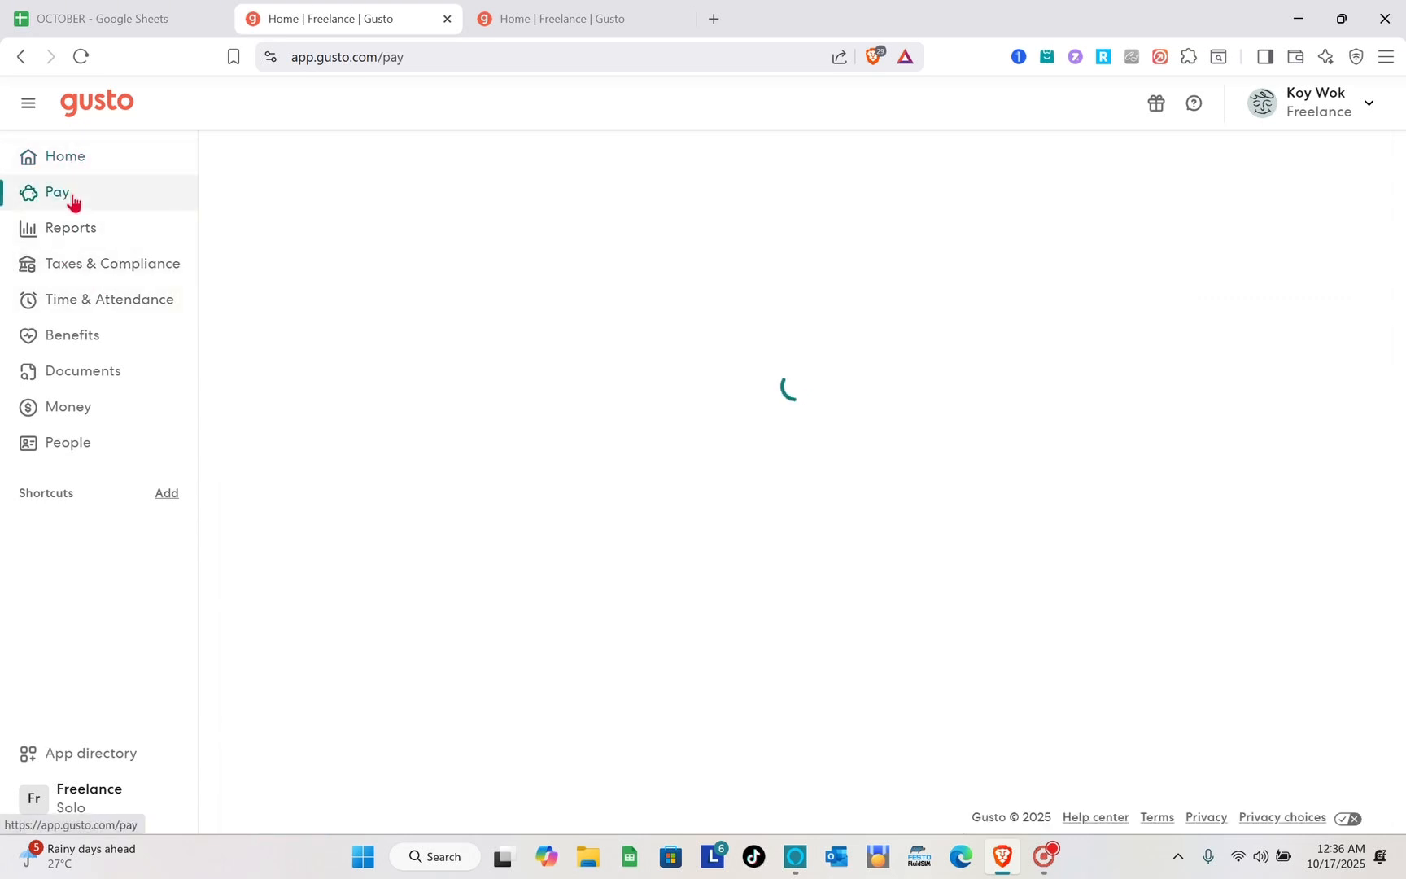
click(77, 243)
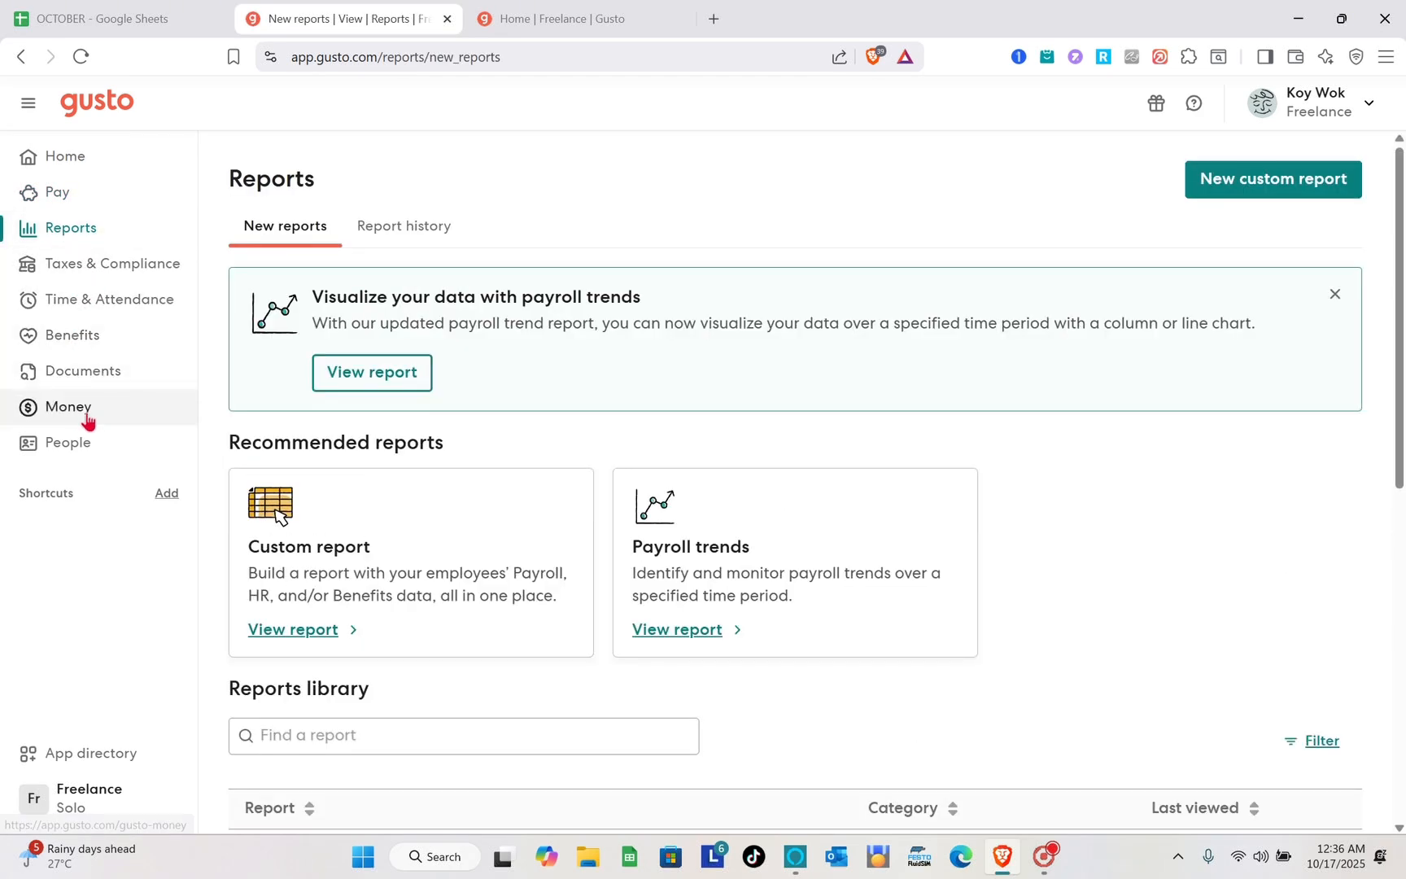
click(70, 163)
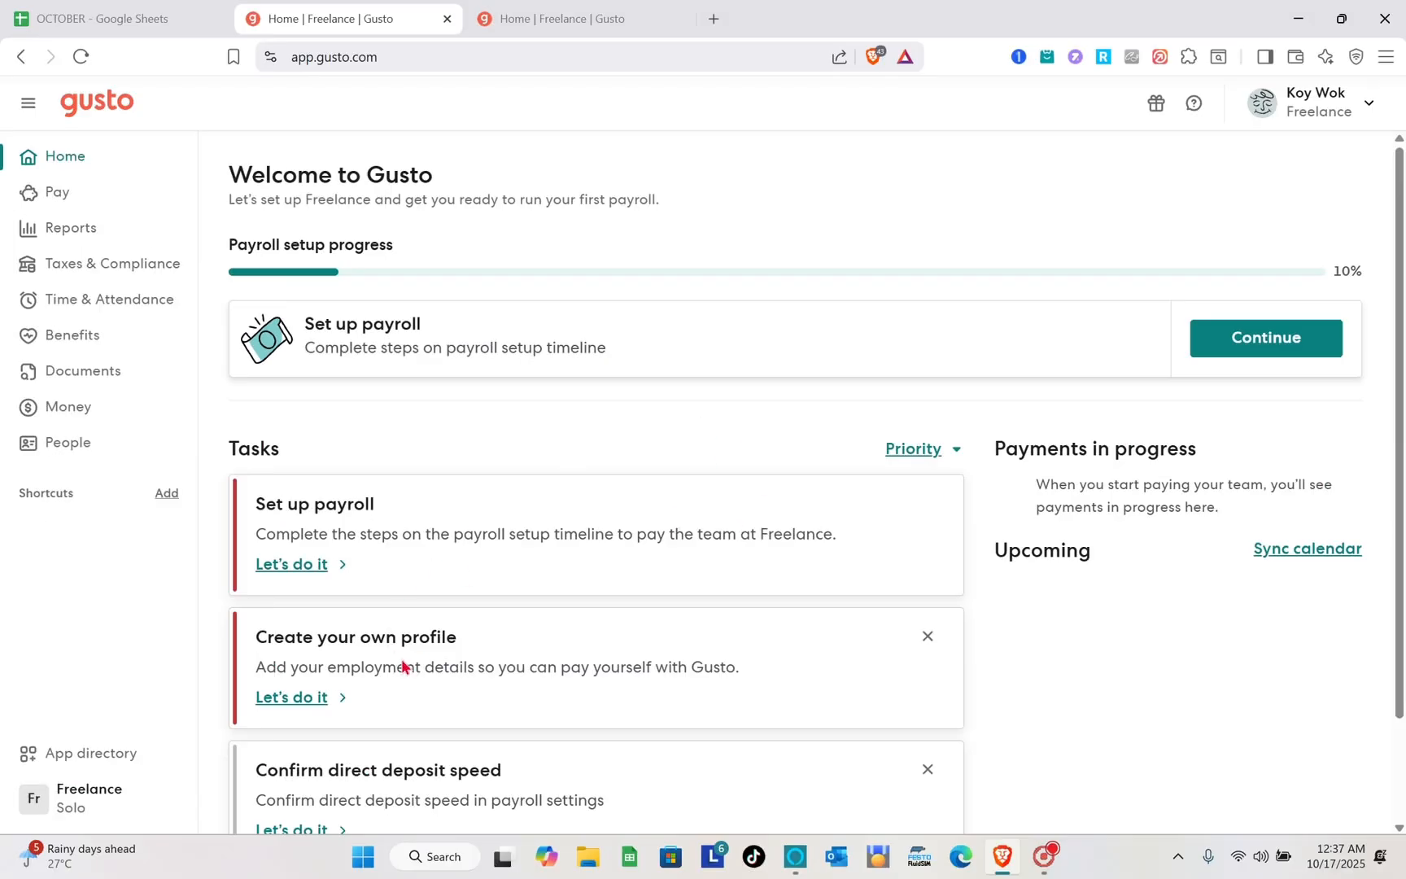
- Open the Set up payroll task, review the payroll setup timeline, and continue with Add your pay details
click(299, 568)
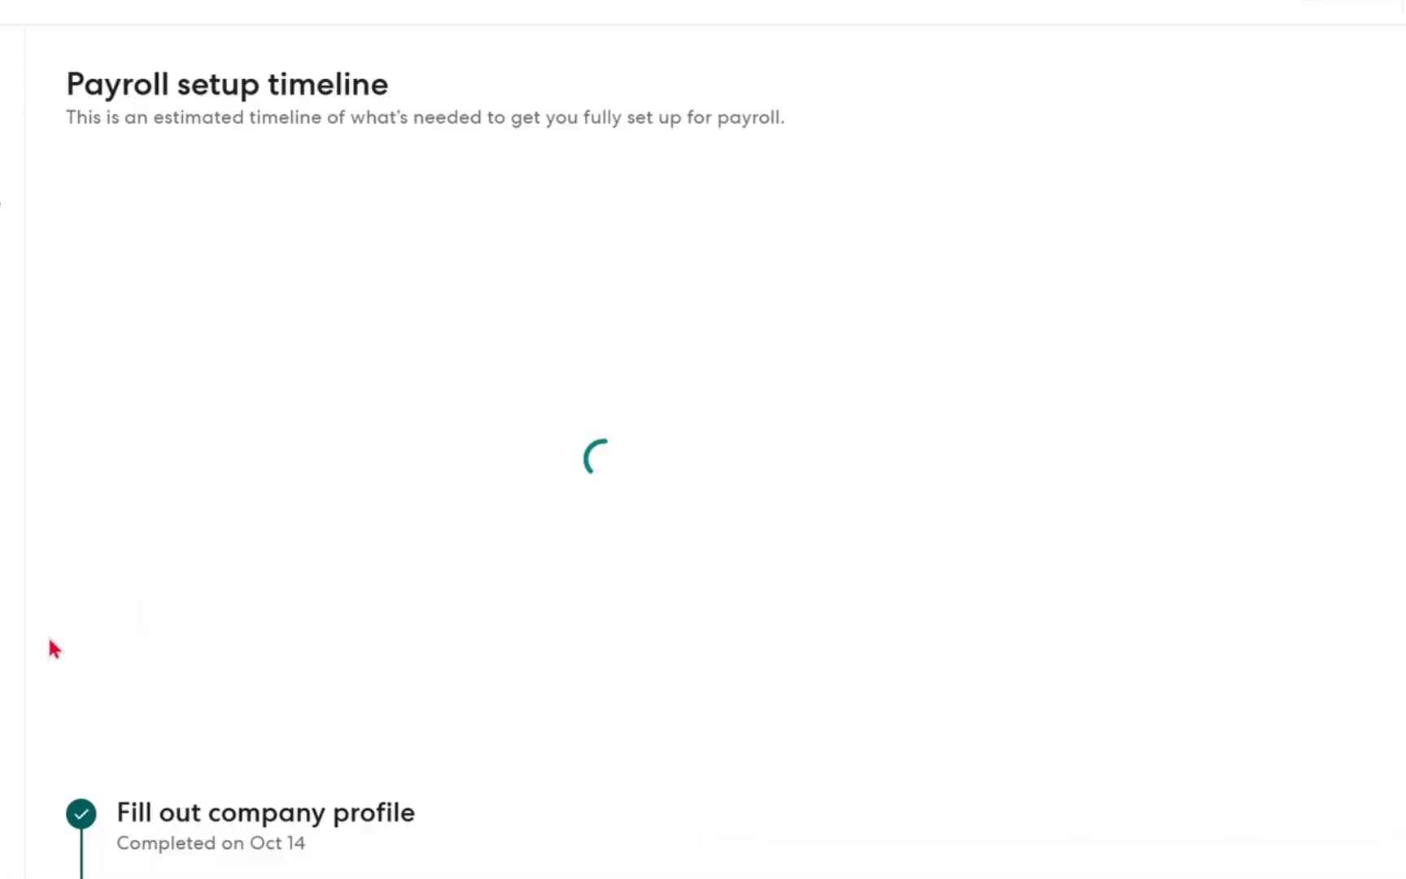
scroll(504, 493, down, 1)
scroll(503, 493, up, 1)
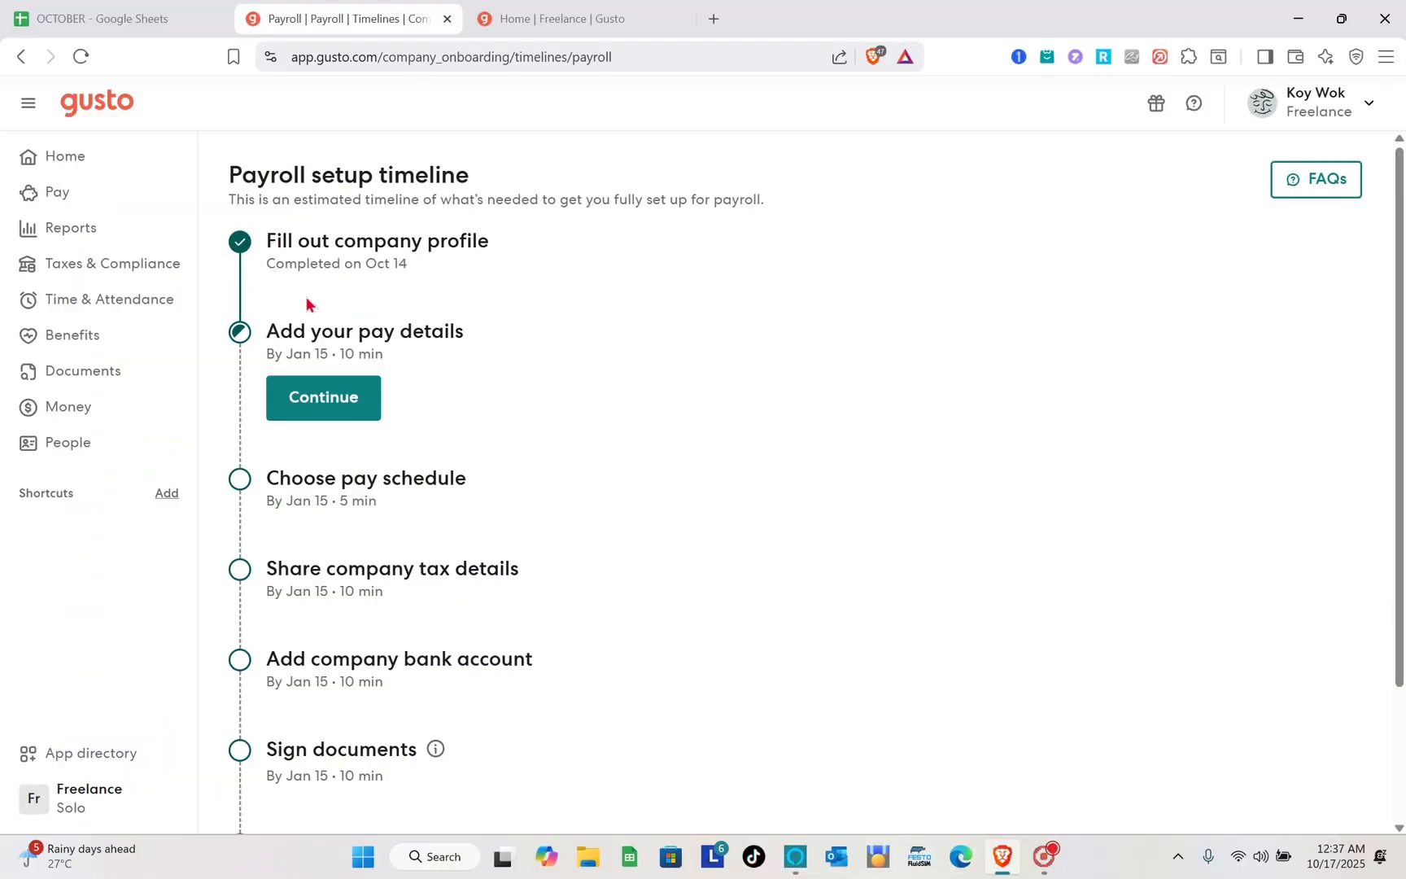
scroll(399, 439, down, 1)
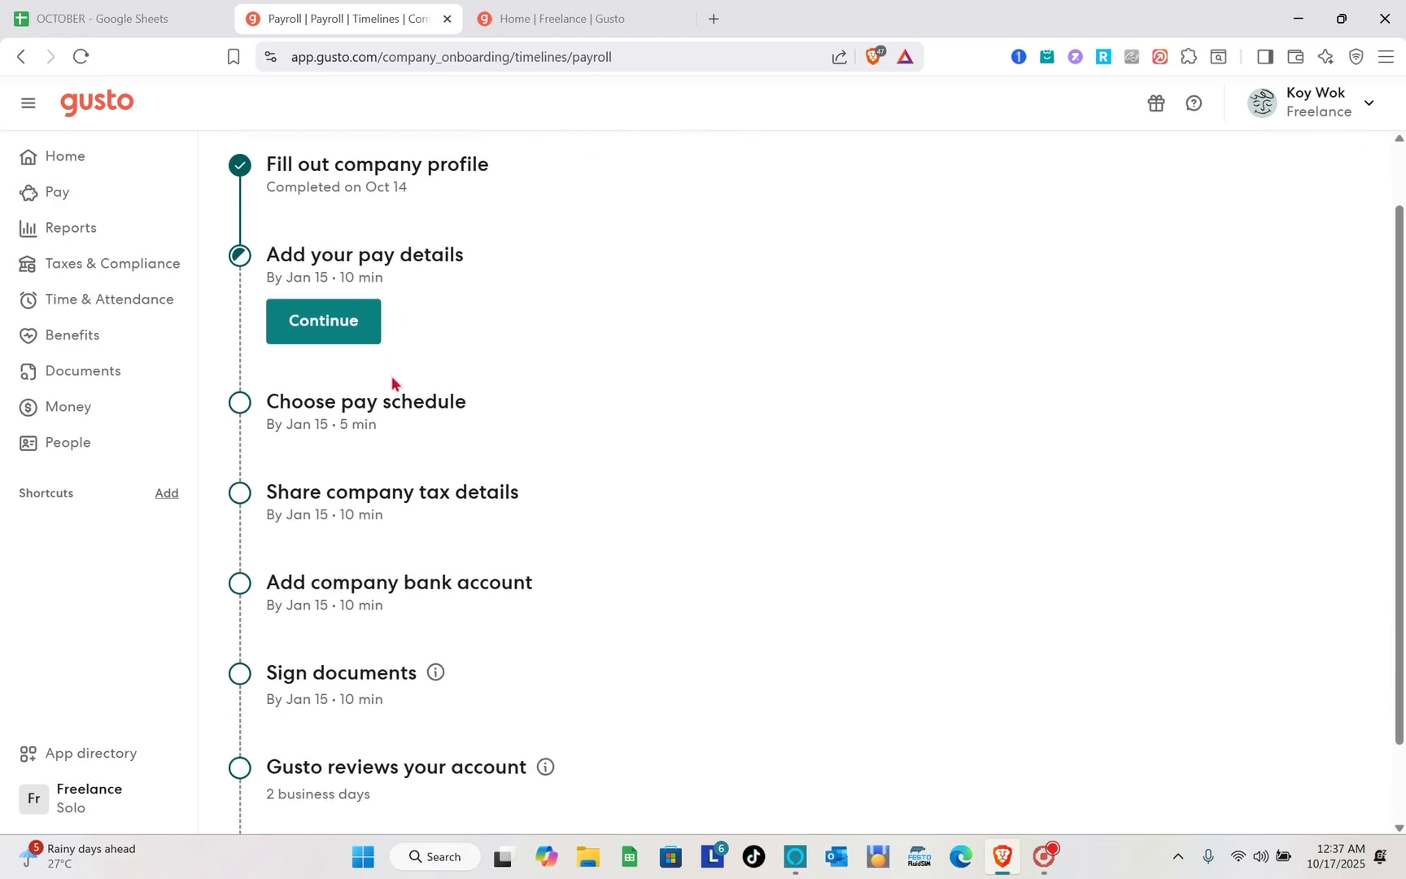
click(322, 325)
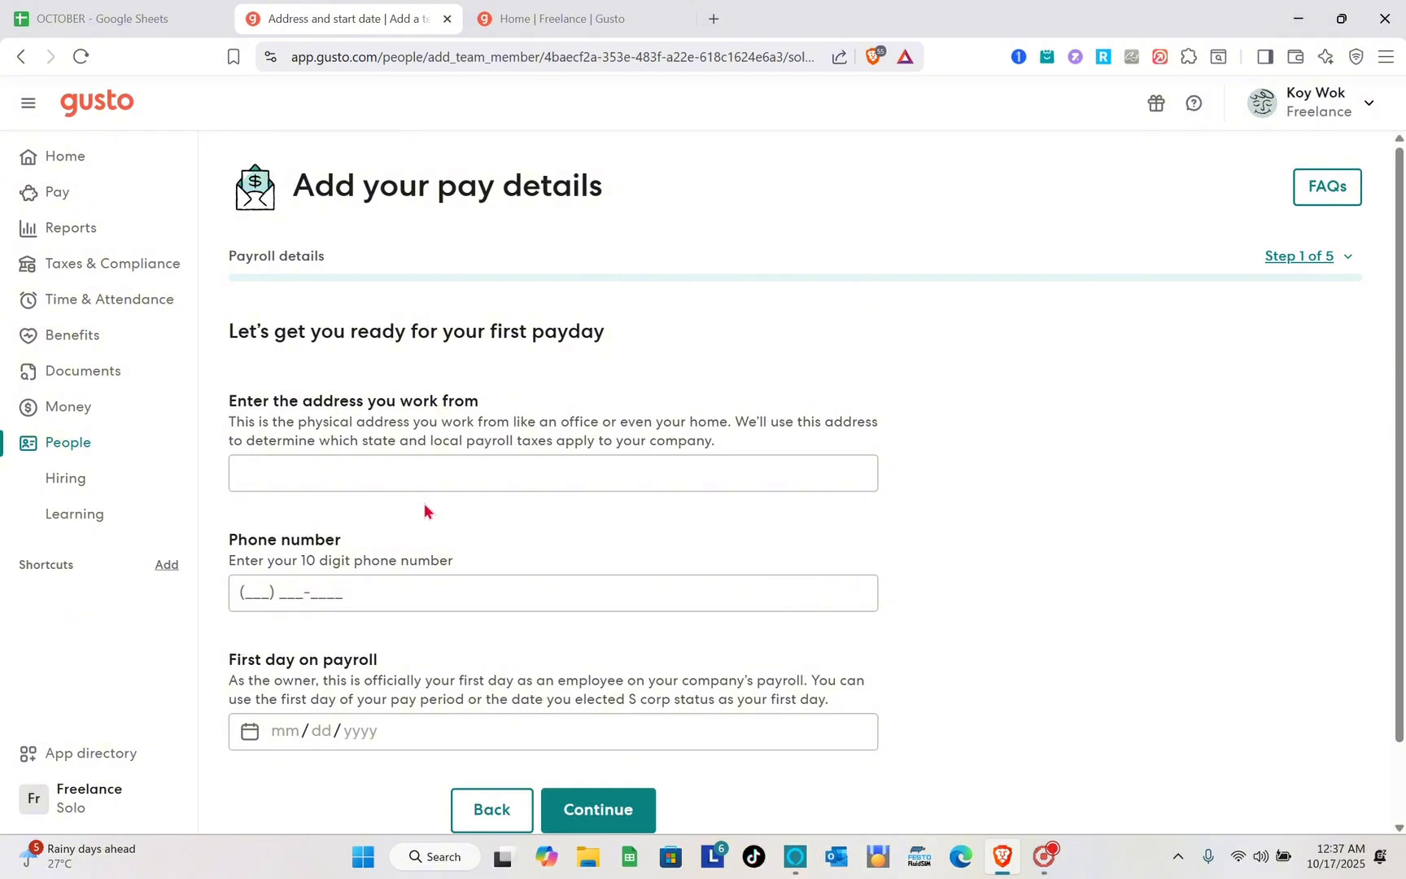
- Fill in the work address from the suggested apartment addresses and the phone number from the saved autofill entry
click(419, 475)
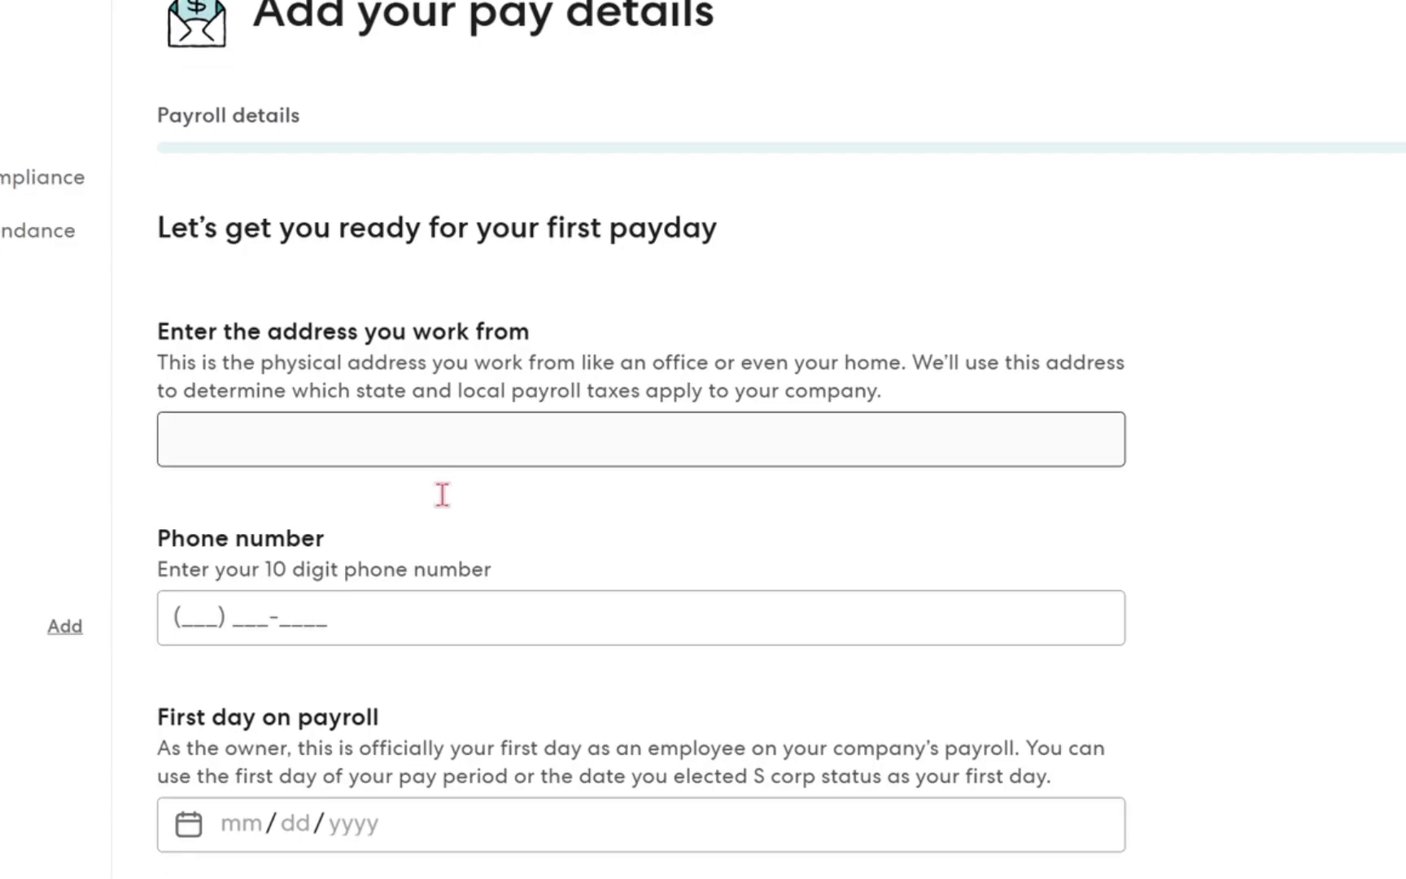
scroll(442, 494, down, 2)
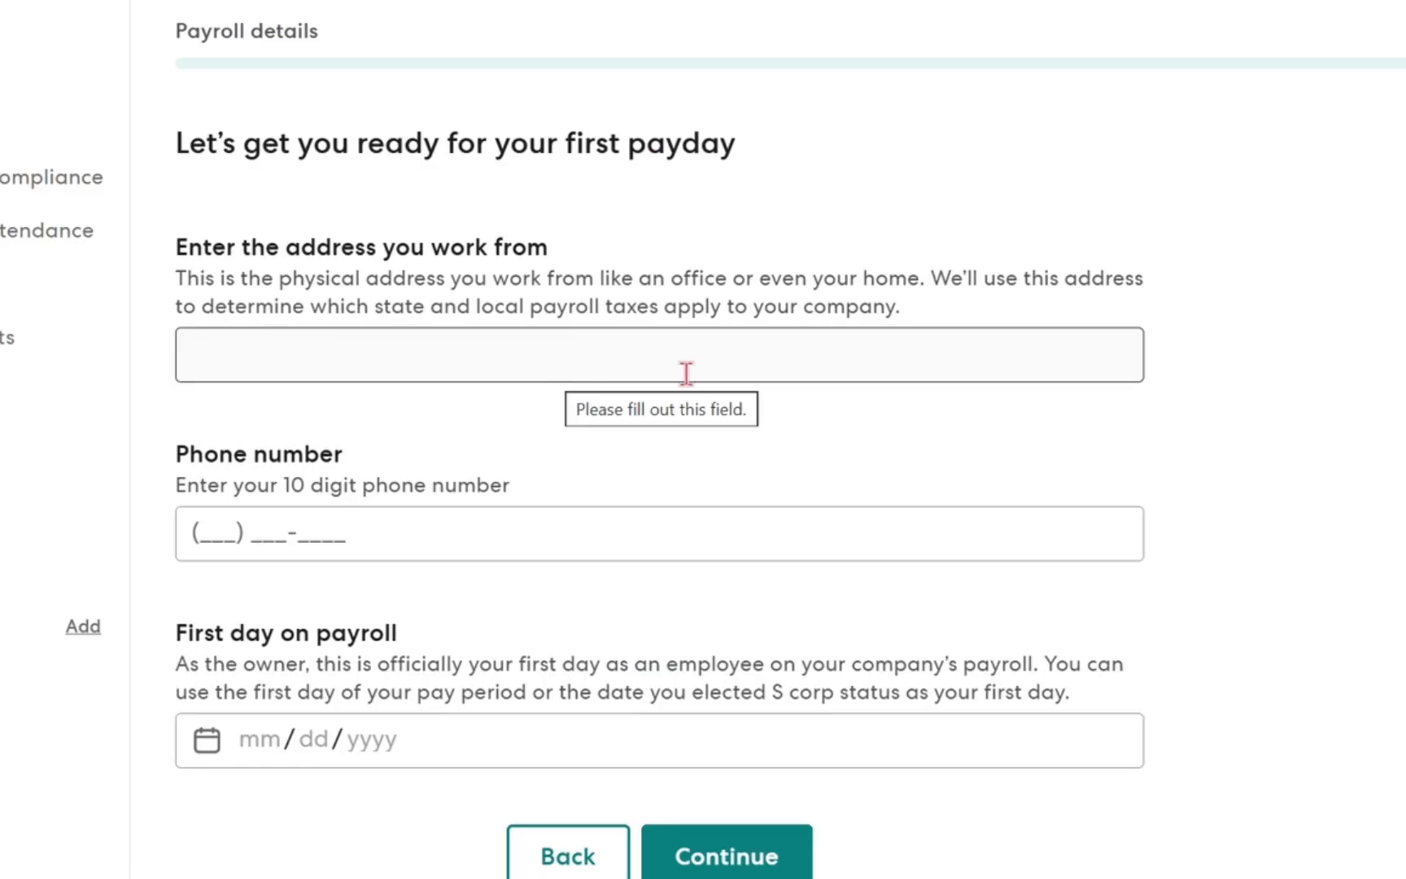
click(302, 353)
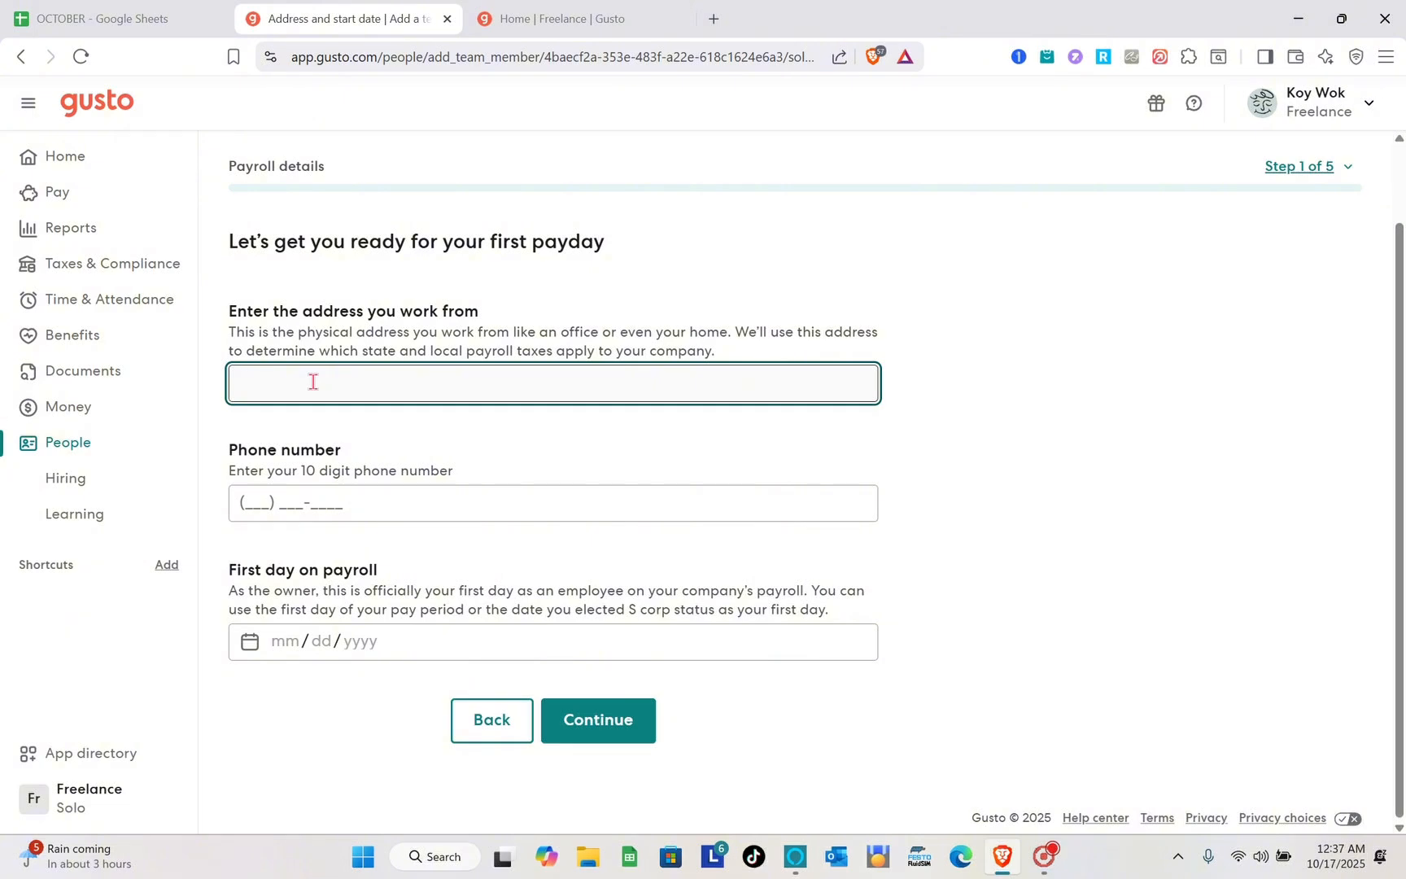
text(ca)
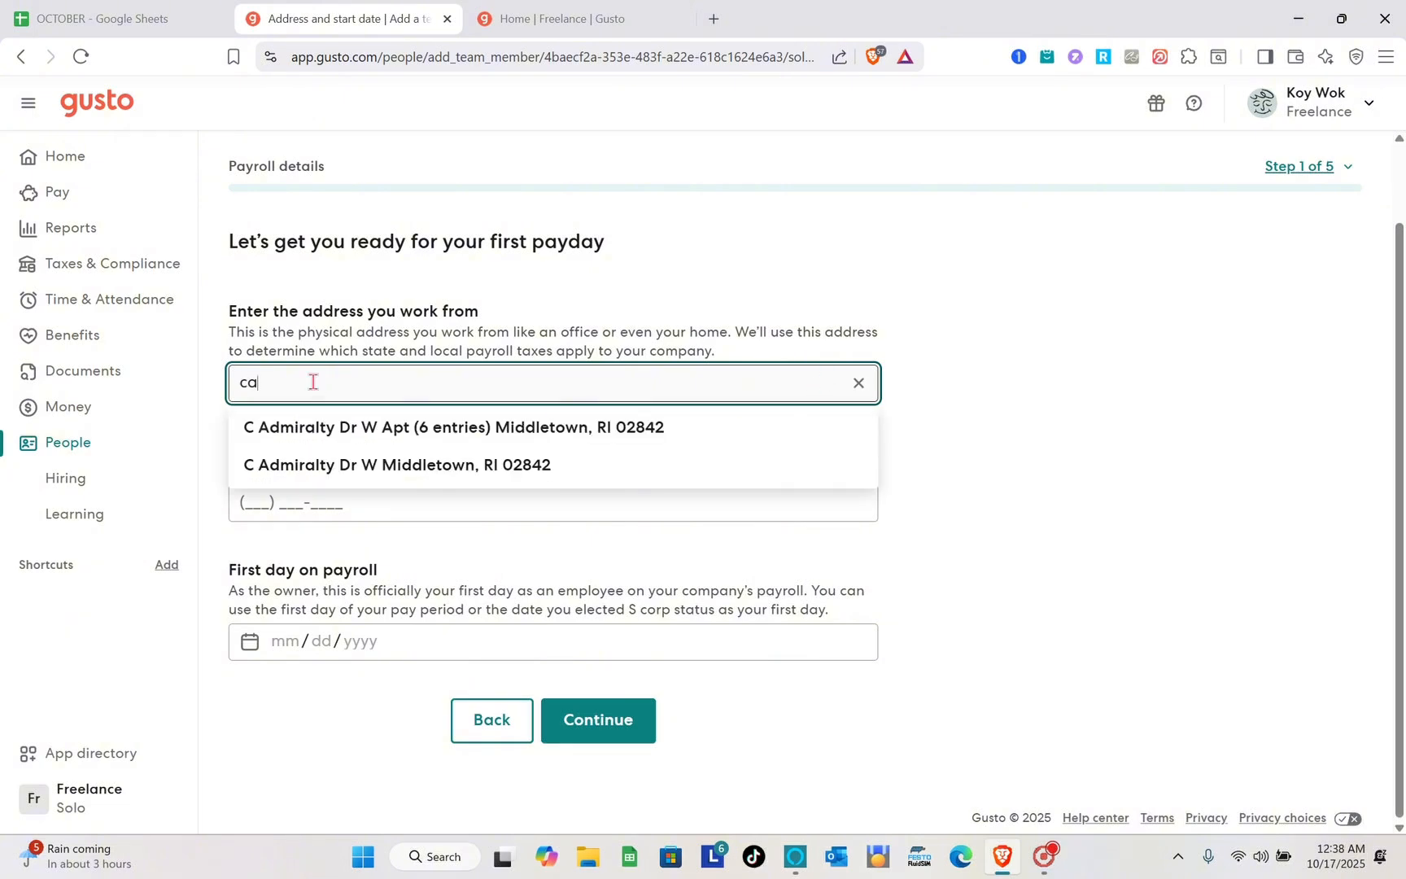
click(334, 436)
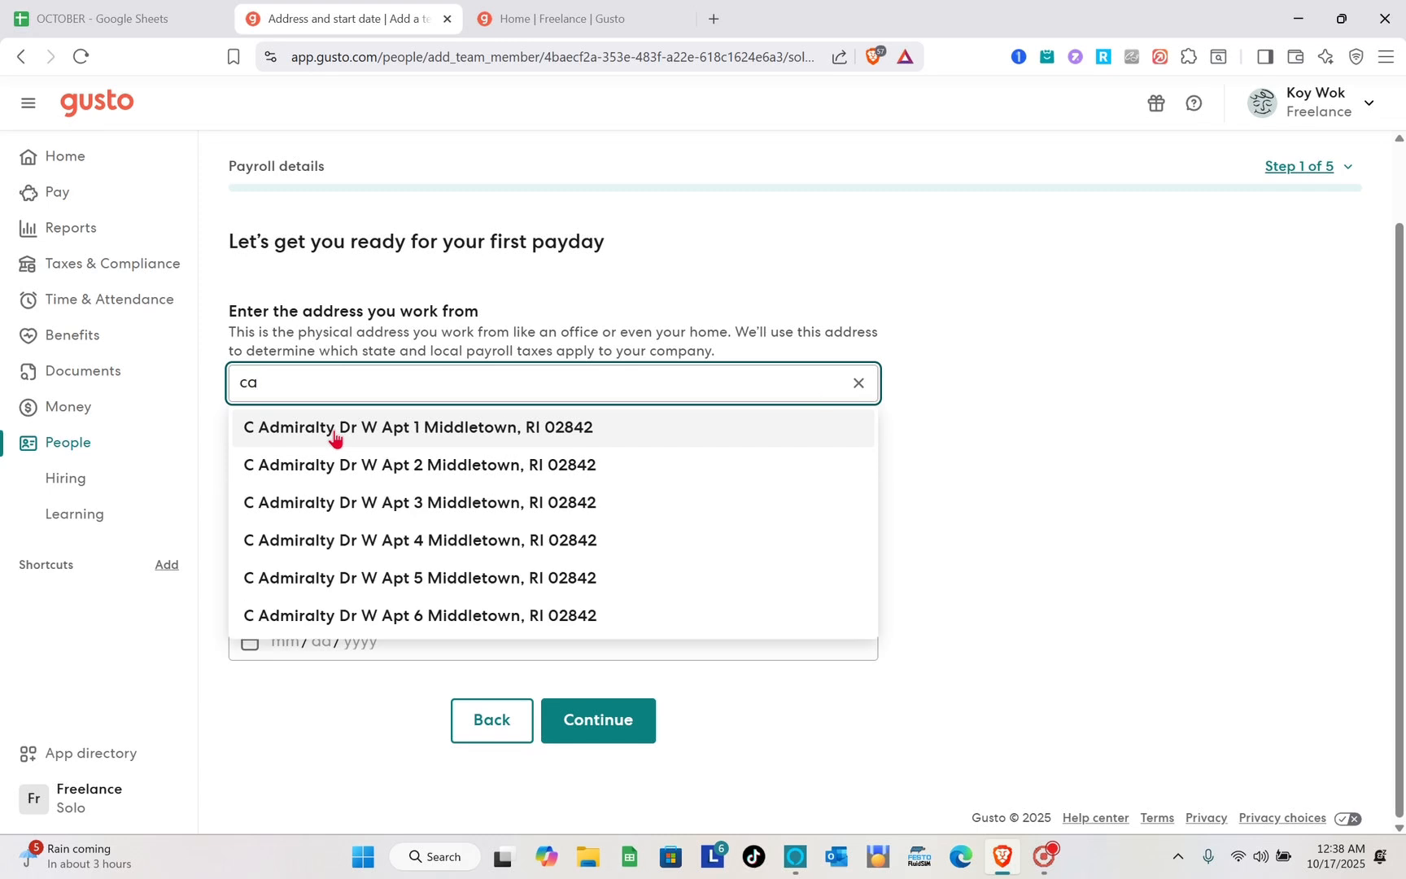
click(422, 432)
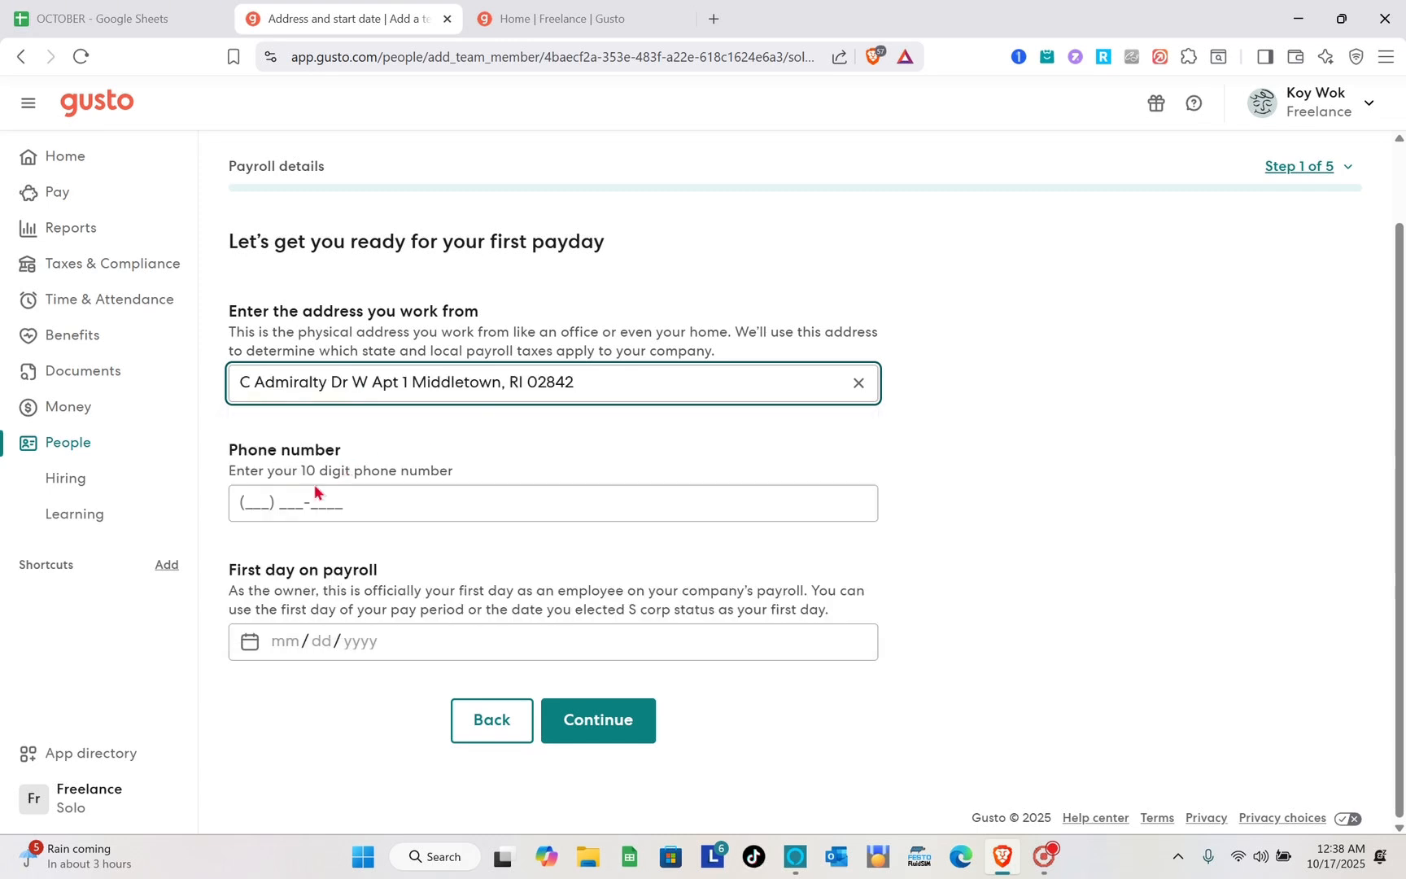
click(266, 500)
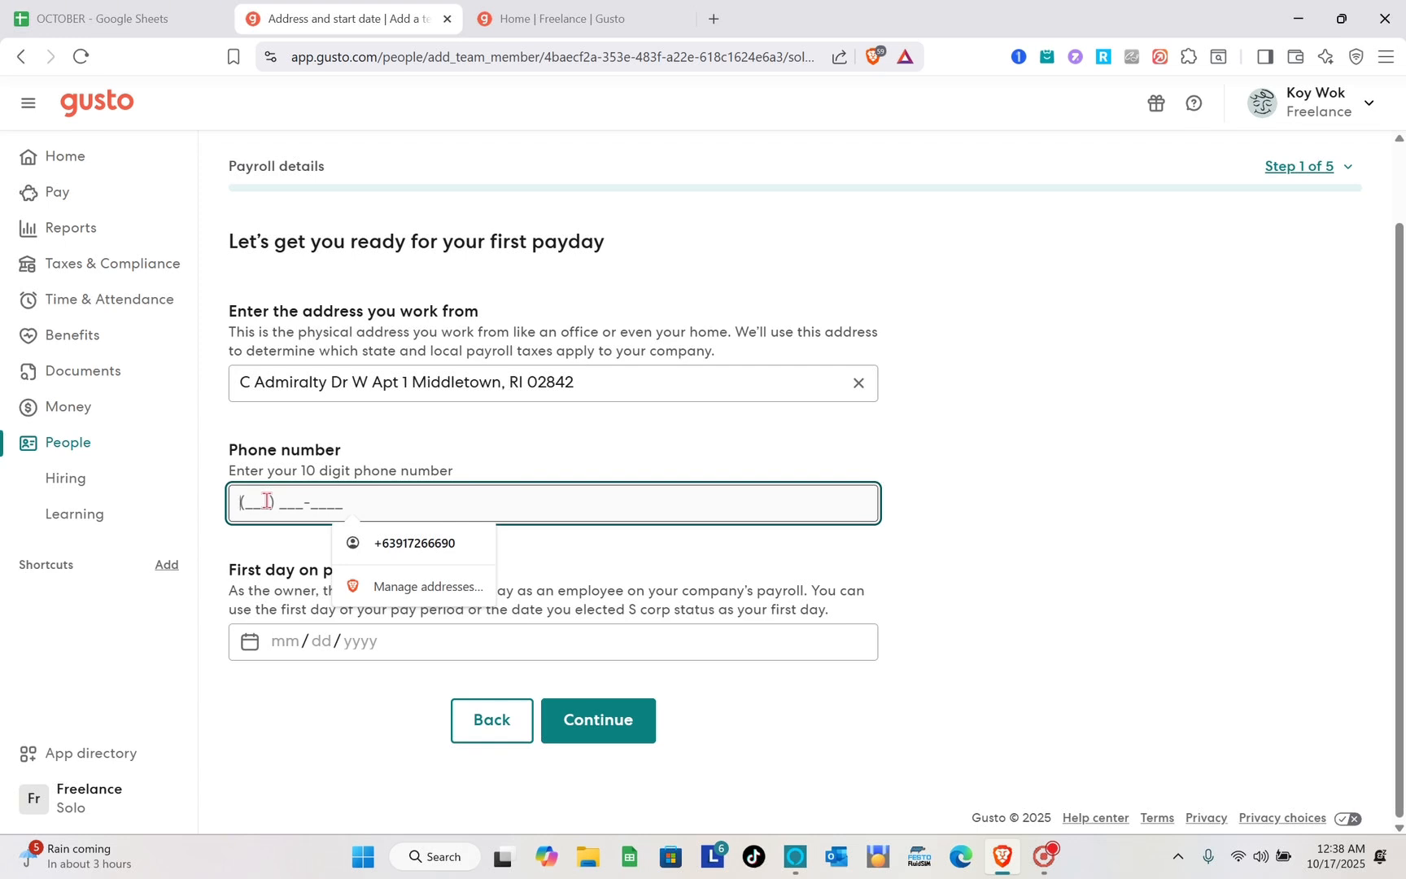
click(436, 545)
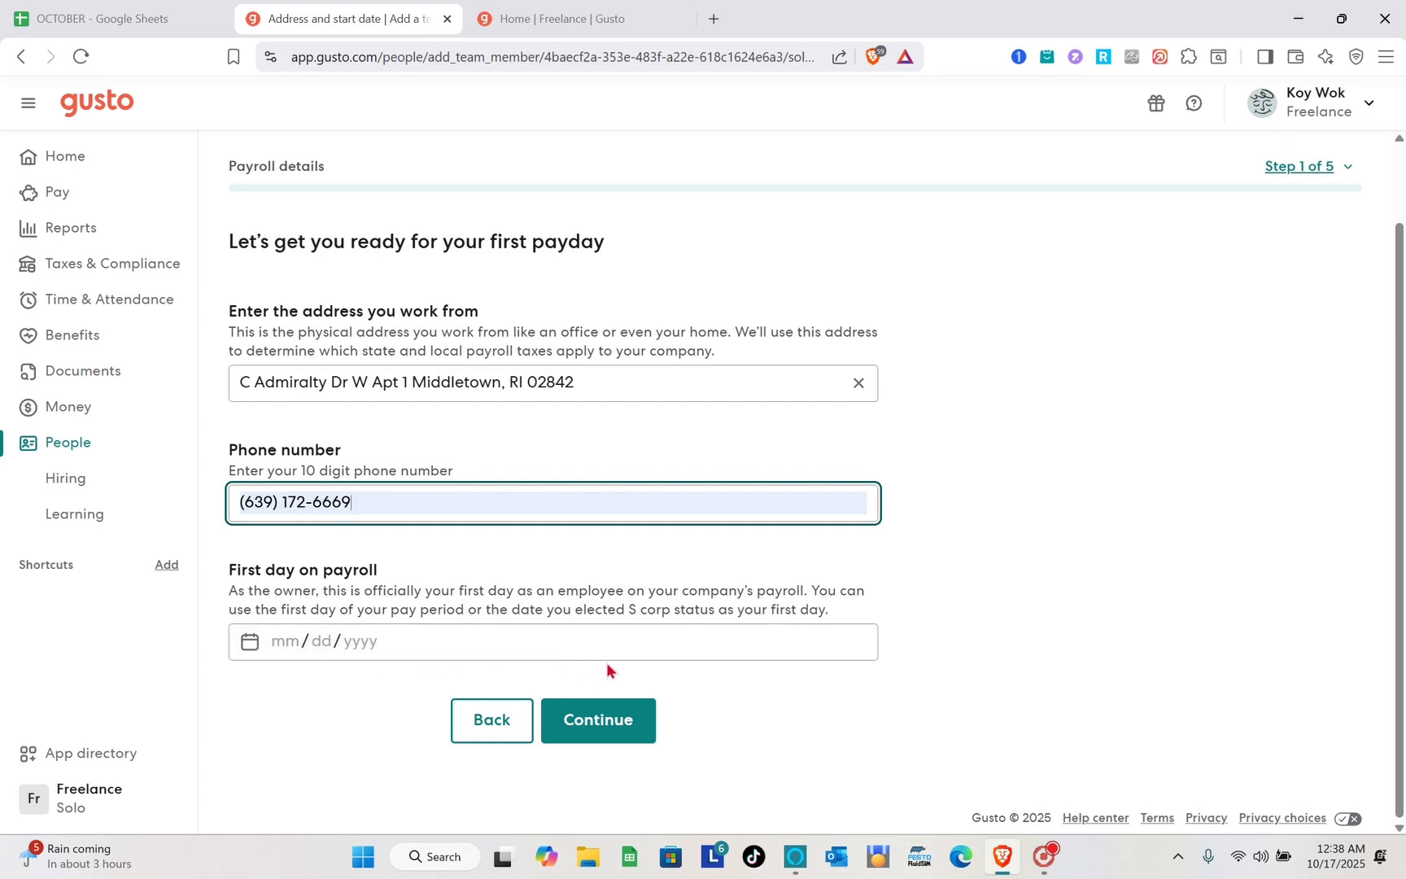
- Set the first day on payroll to 11/10/2025 and continue to the compensation details
click(289, 641)
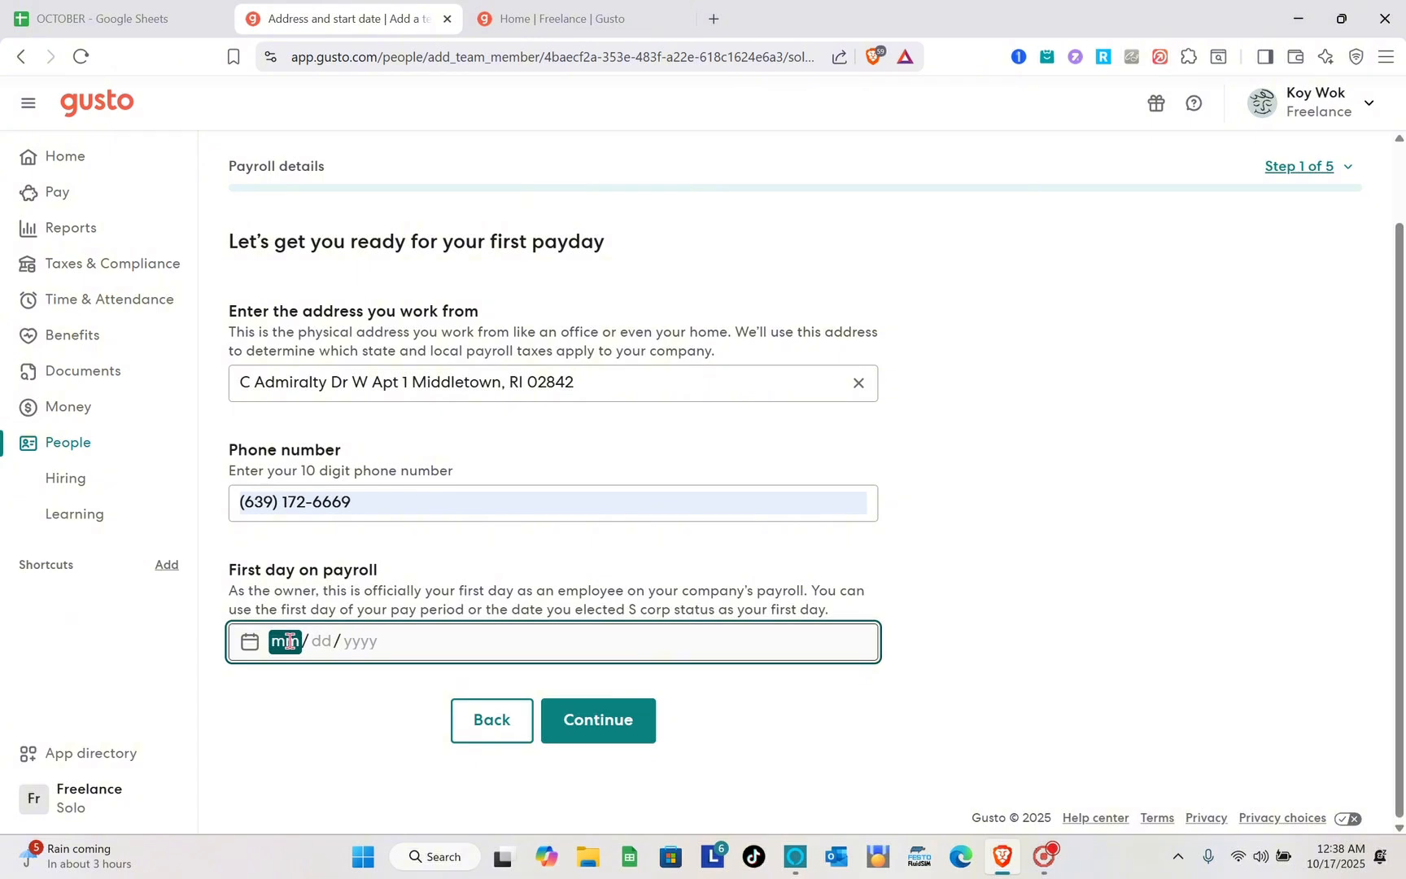
text(11/)
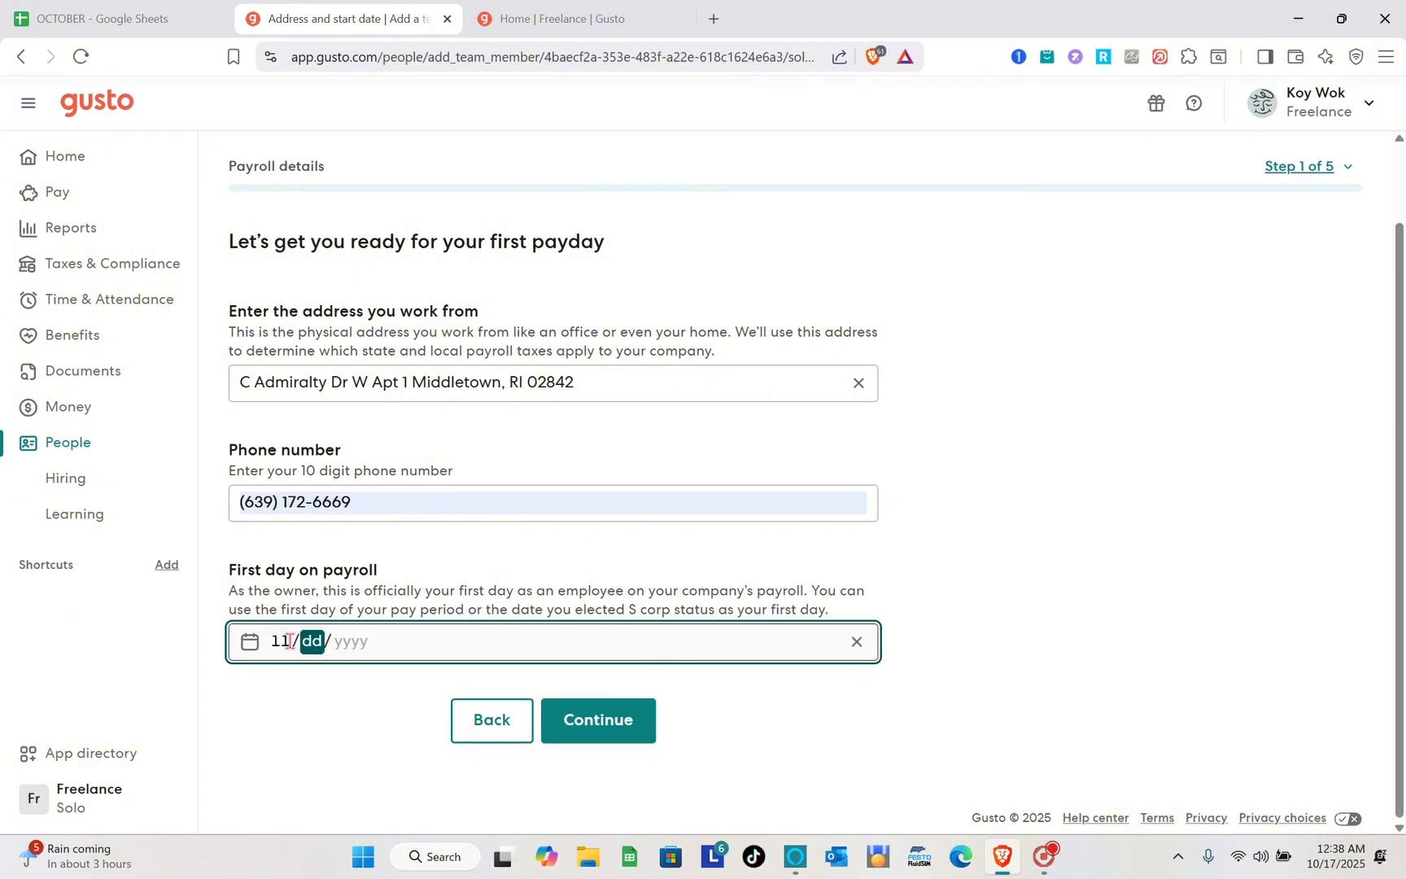
text(10/2)
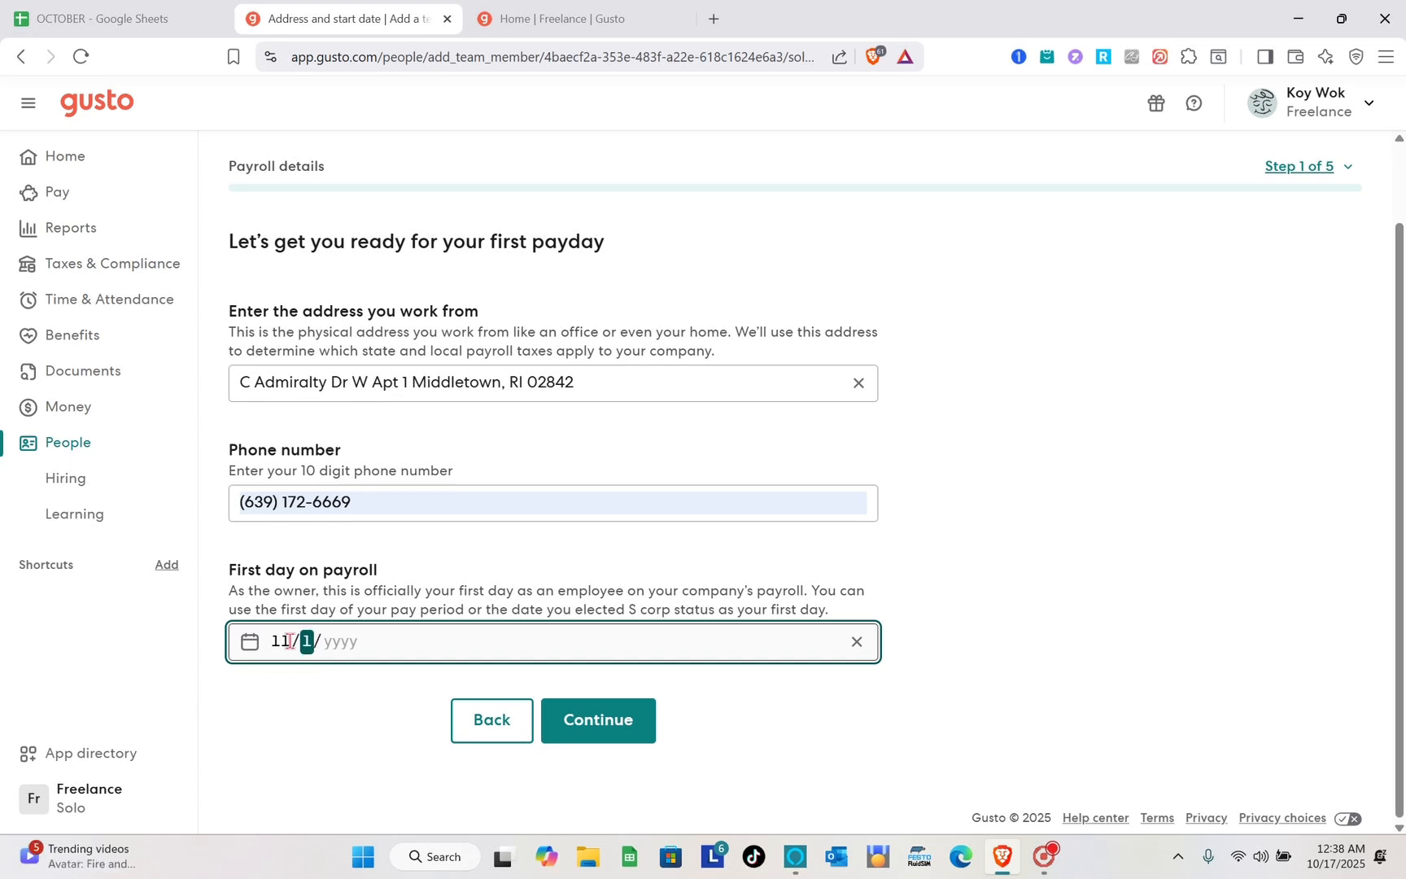
text(025)
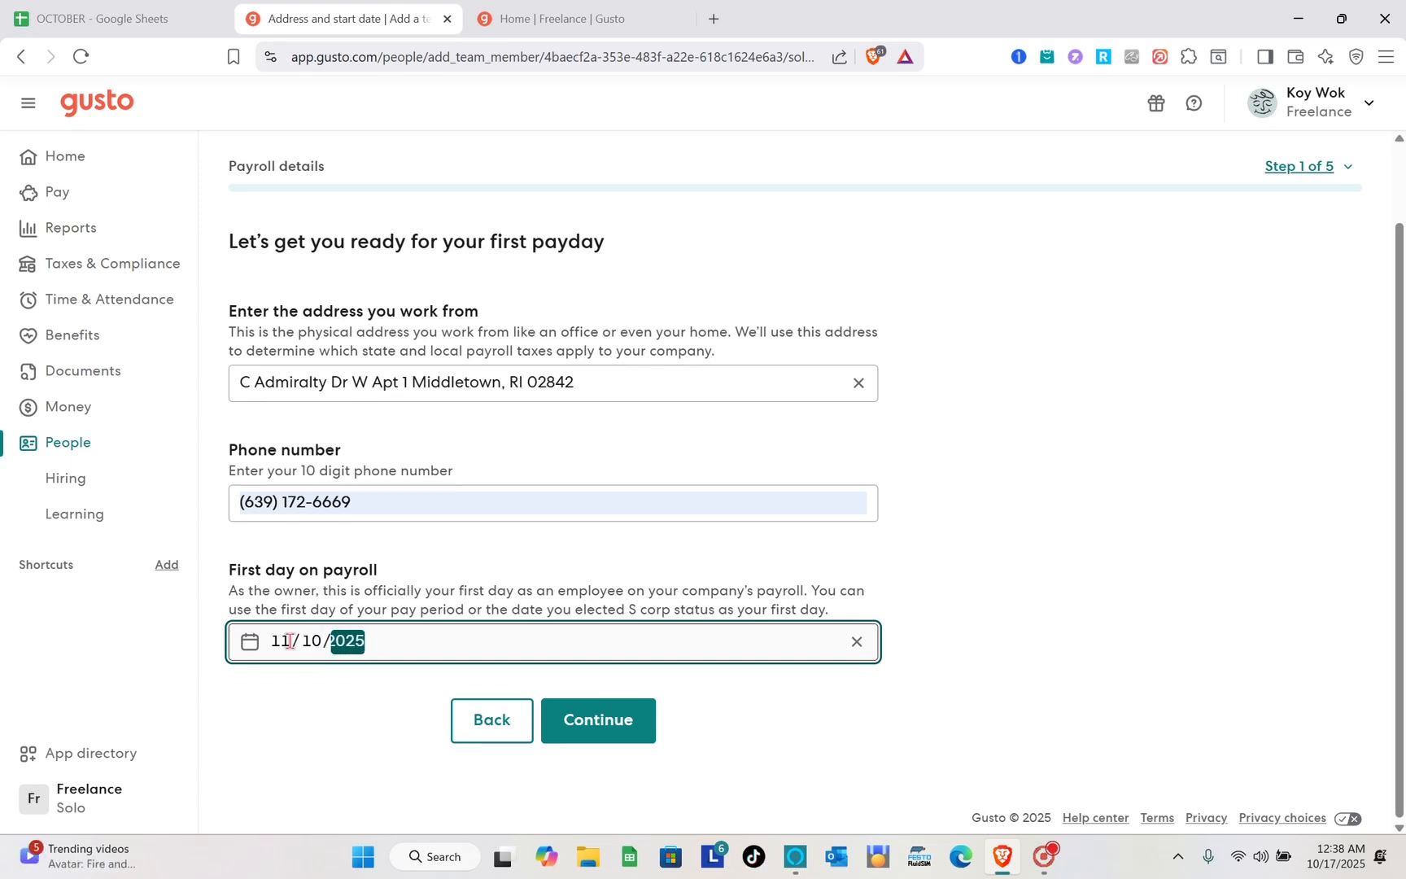
click(612, 729)
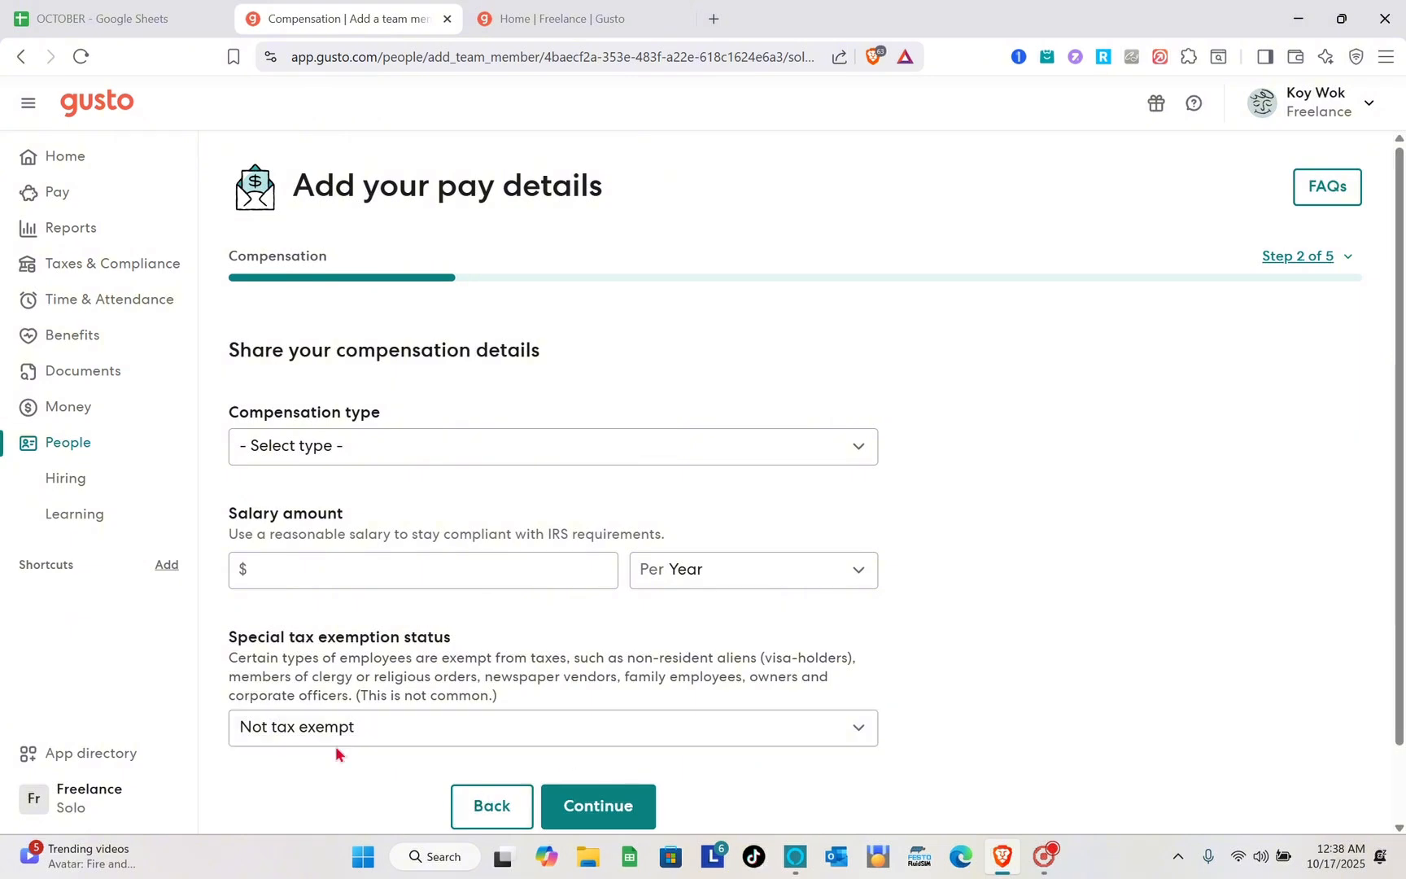
- Set the compensation type to Salary/No overtime and the salary amount to $300 per month
scroll(362, 561, down, 1)
click(314, 361)
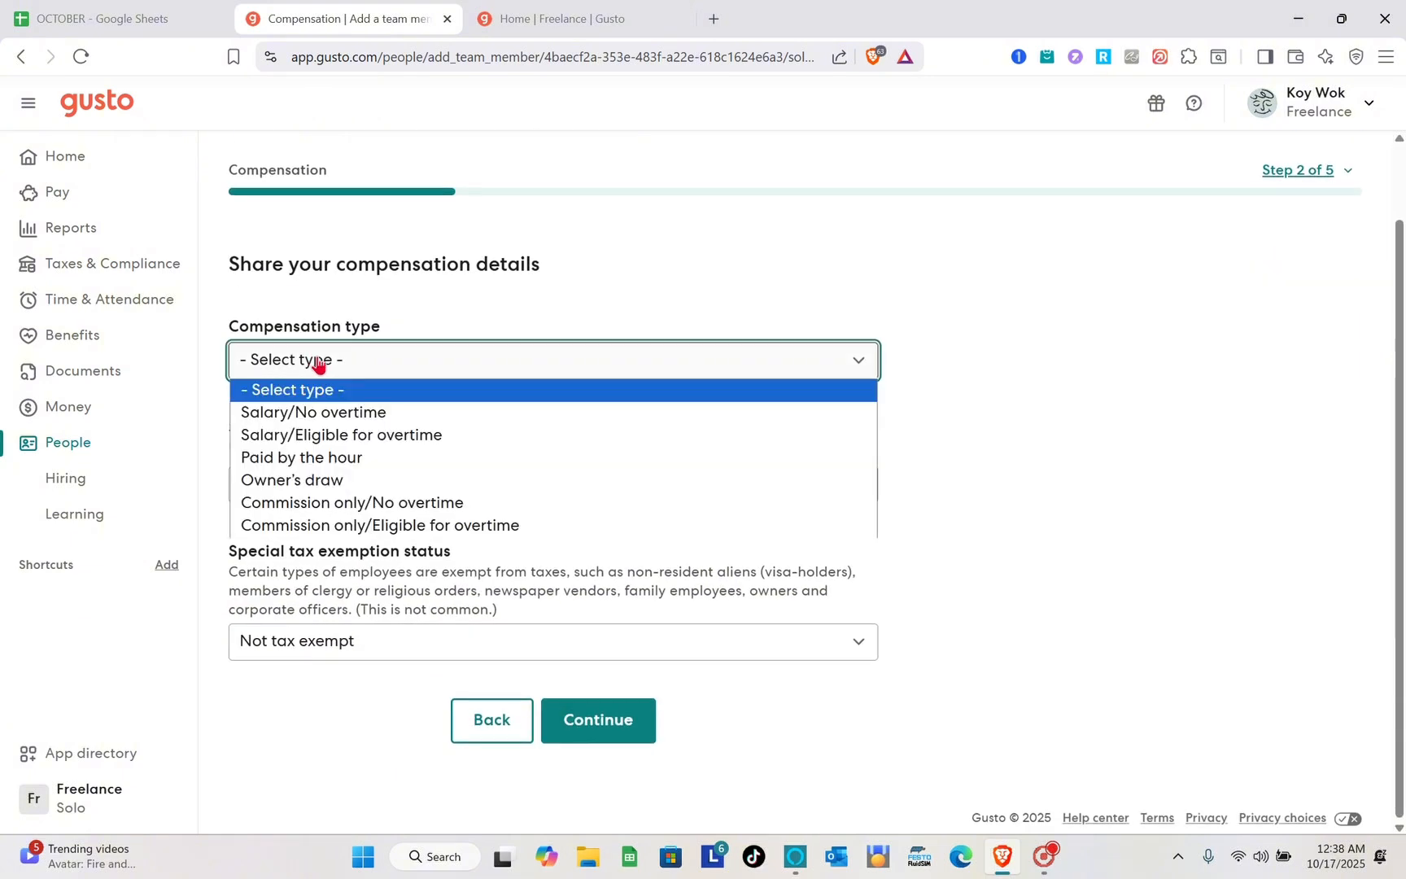
click(322, 413)
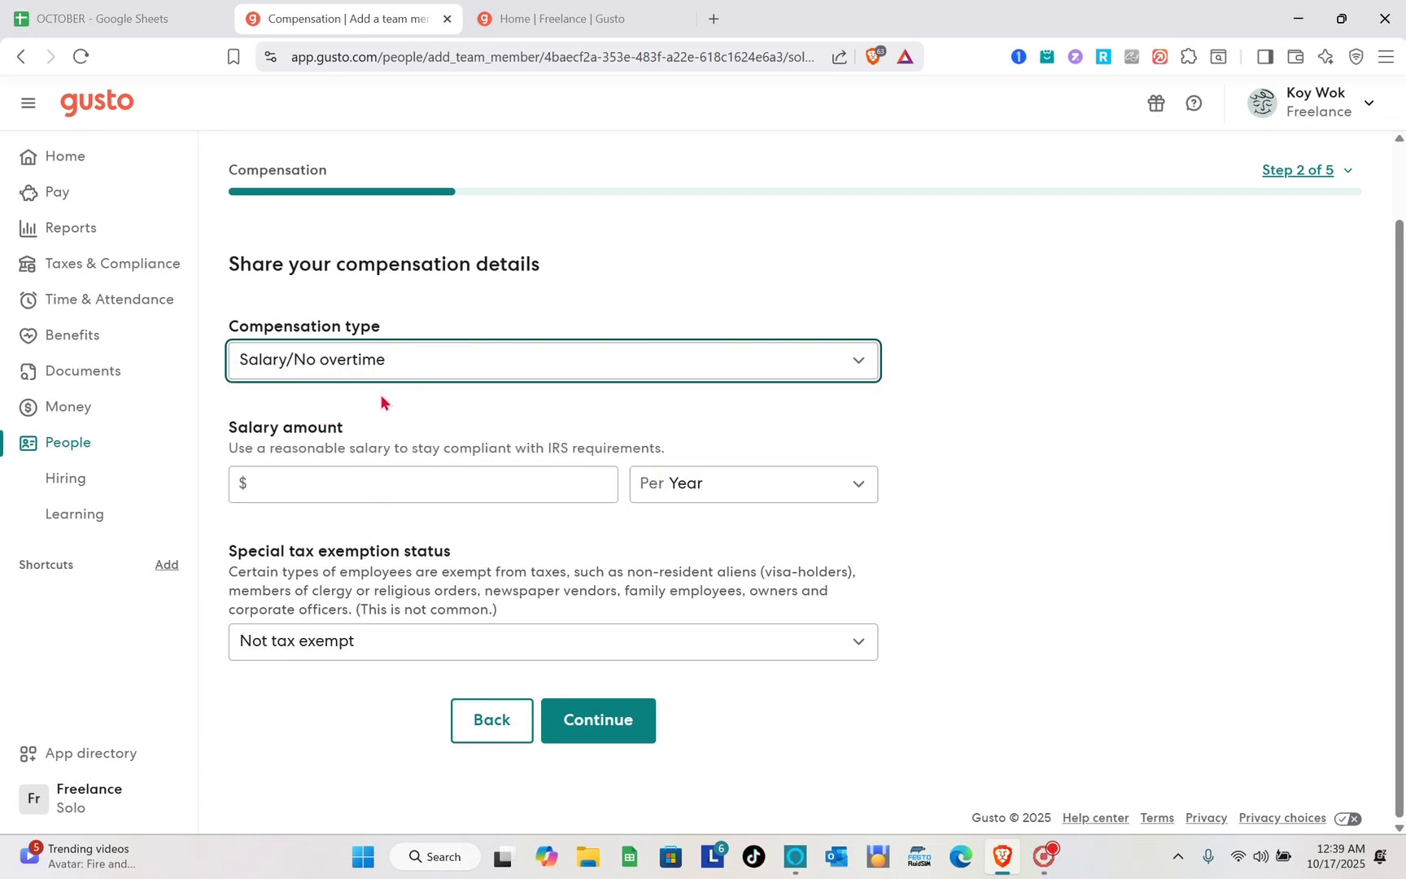
click(347, 493)
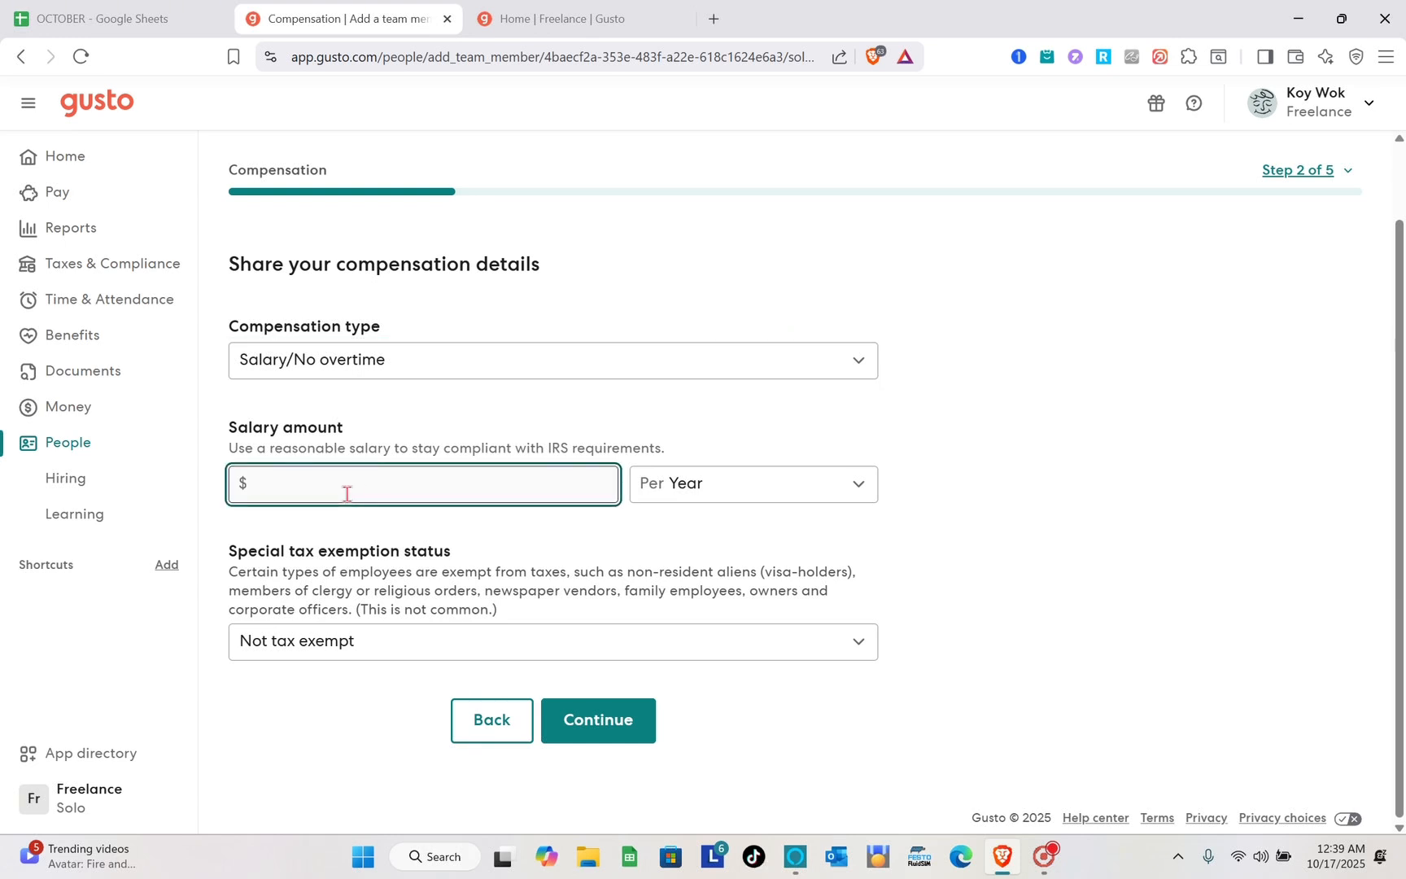
text(300)
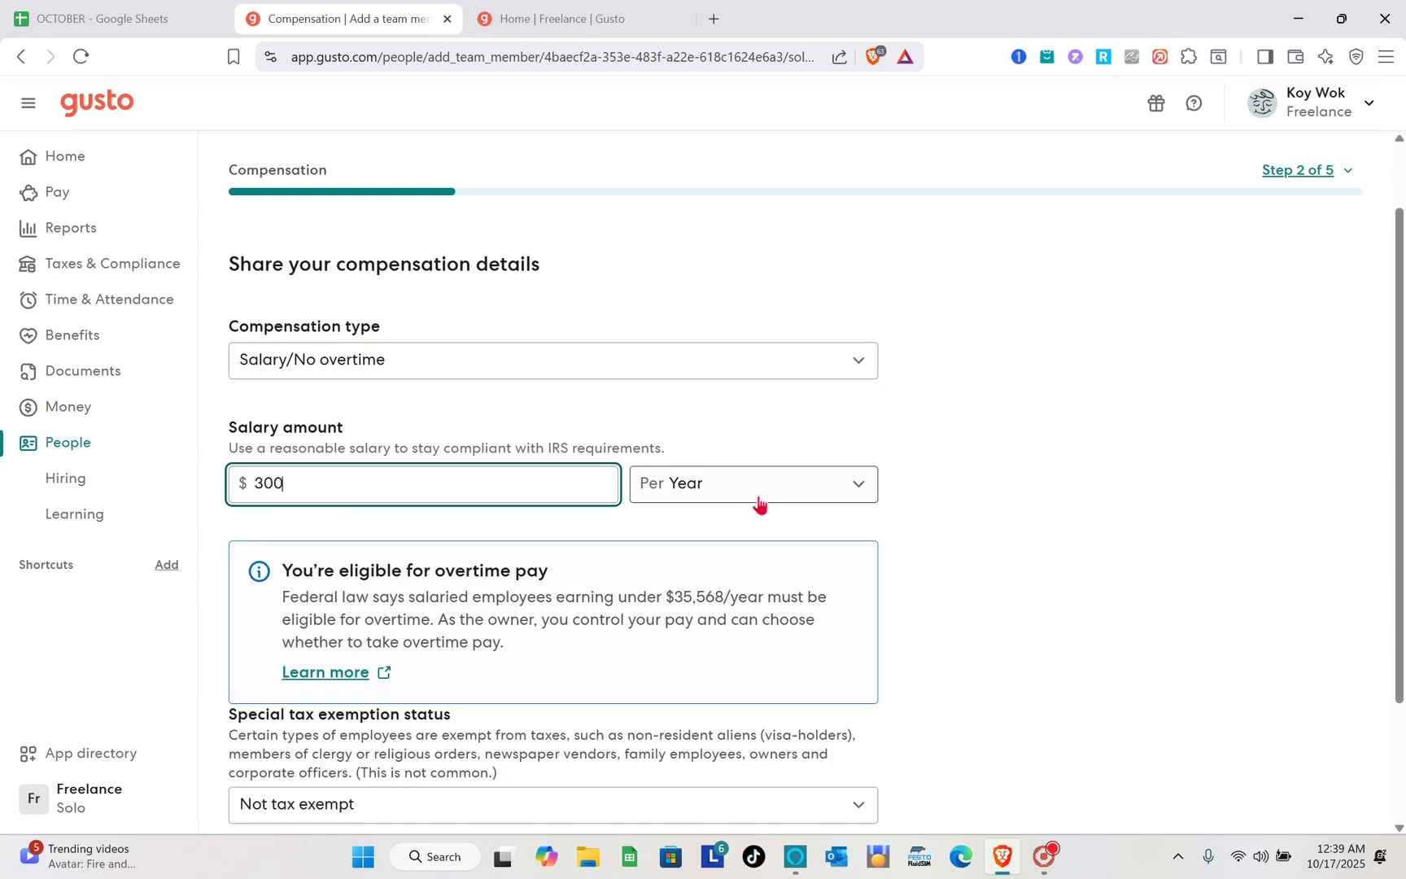
click(757, 500)
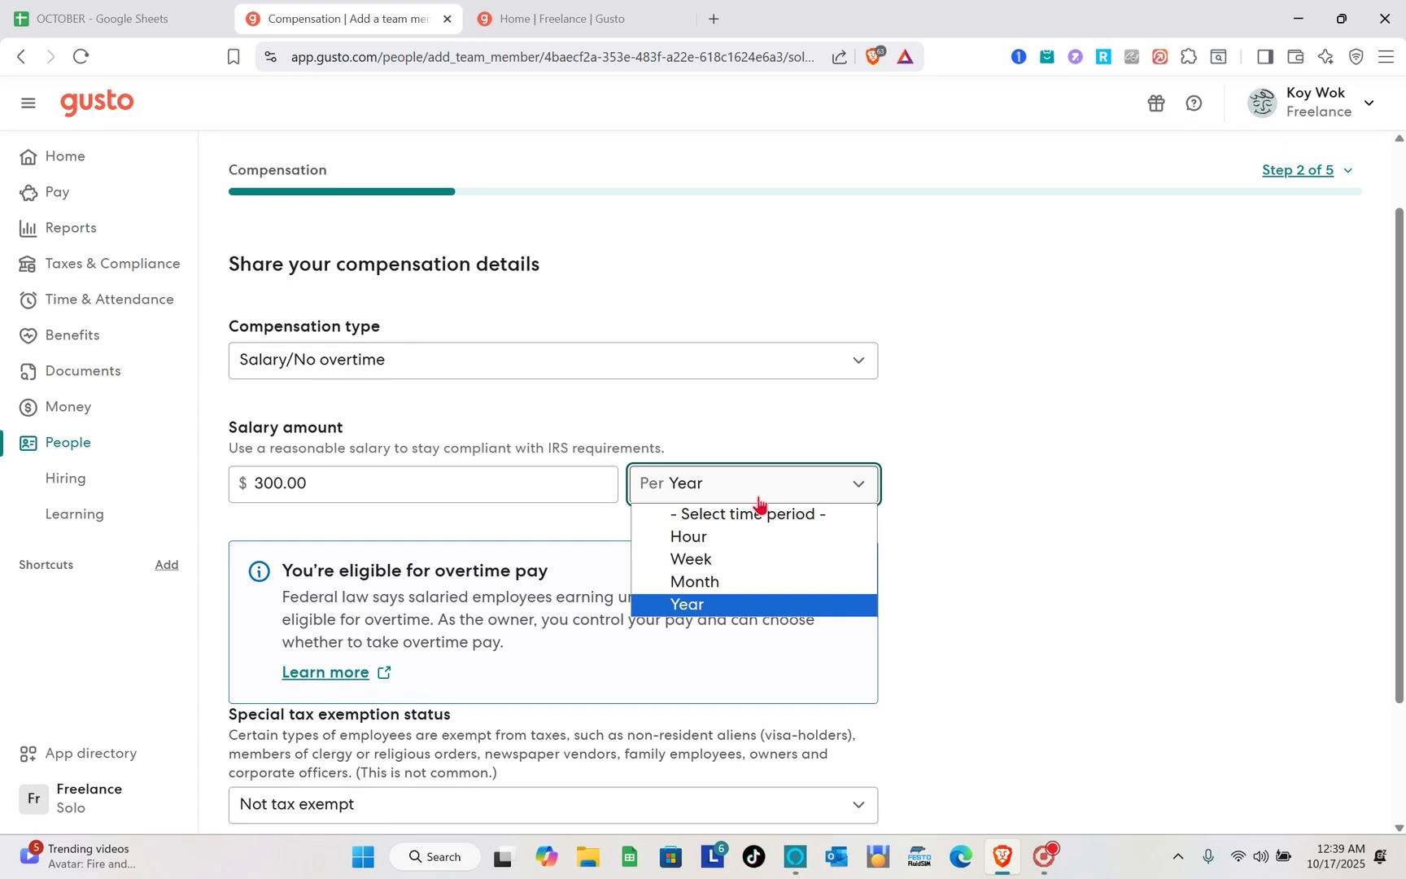
click(704, 583)
- Review the special tax exemption options, keep Not tax exempt, and try to submit the compensation details
scroll(470, 521, down, 3)
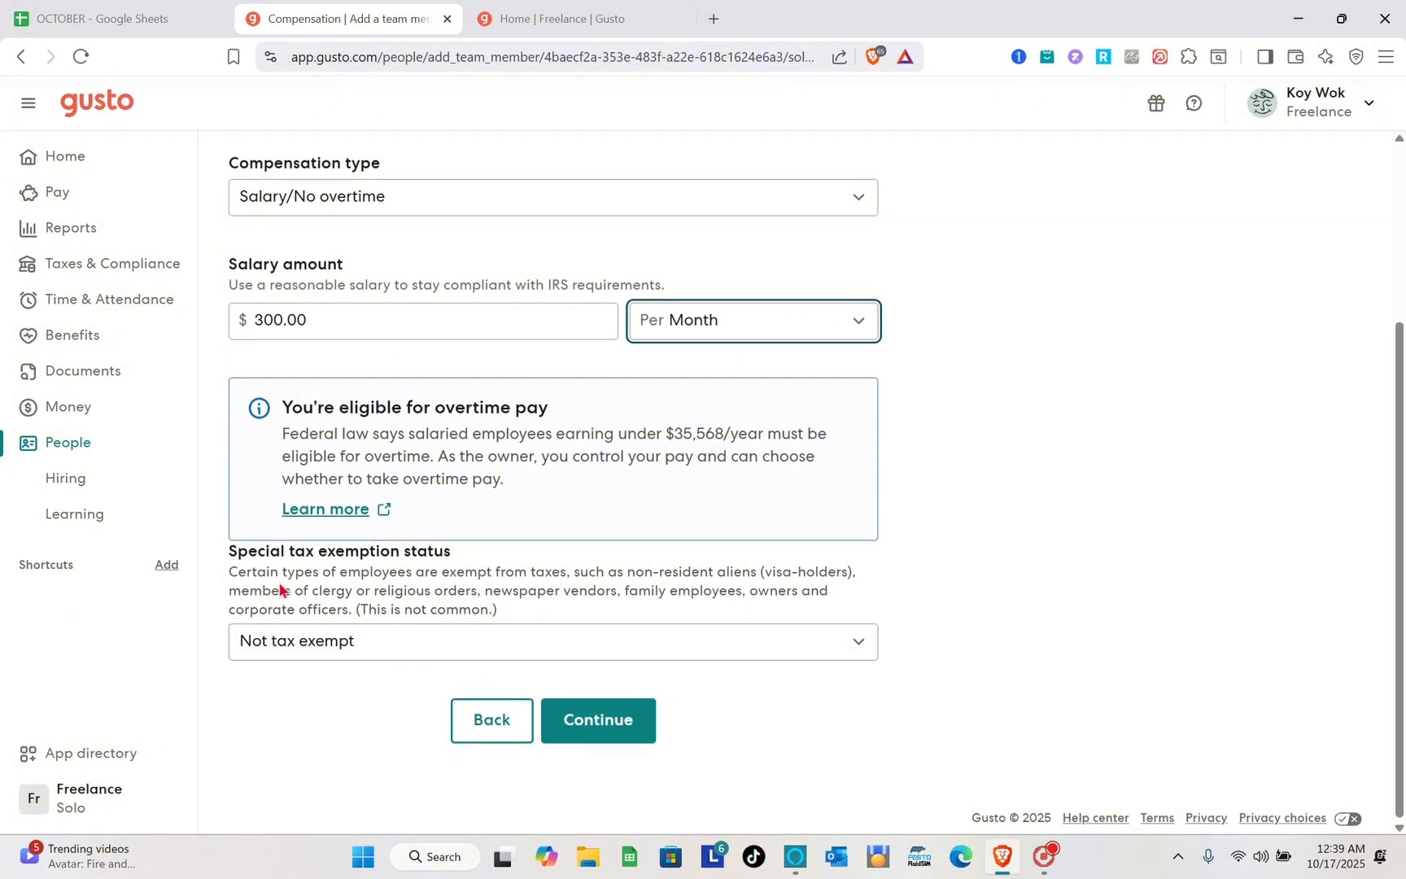
click(394, 648)
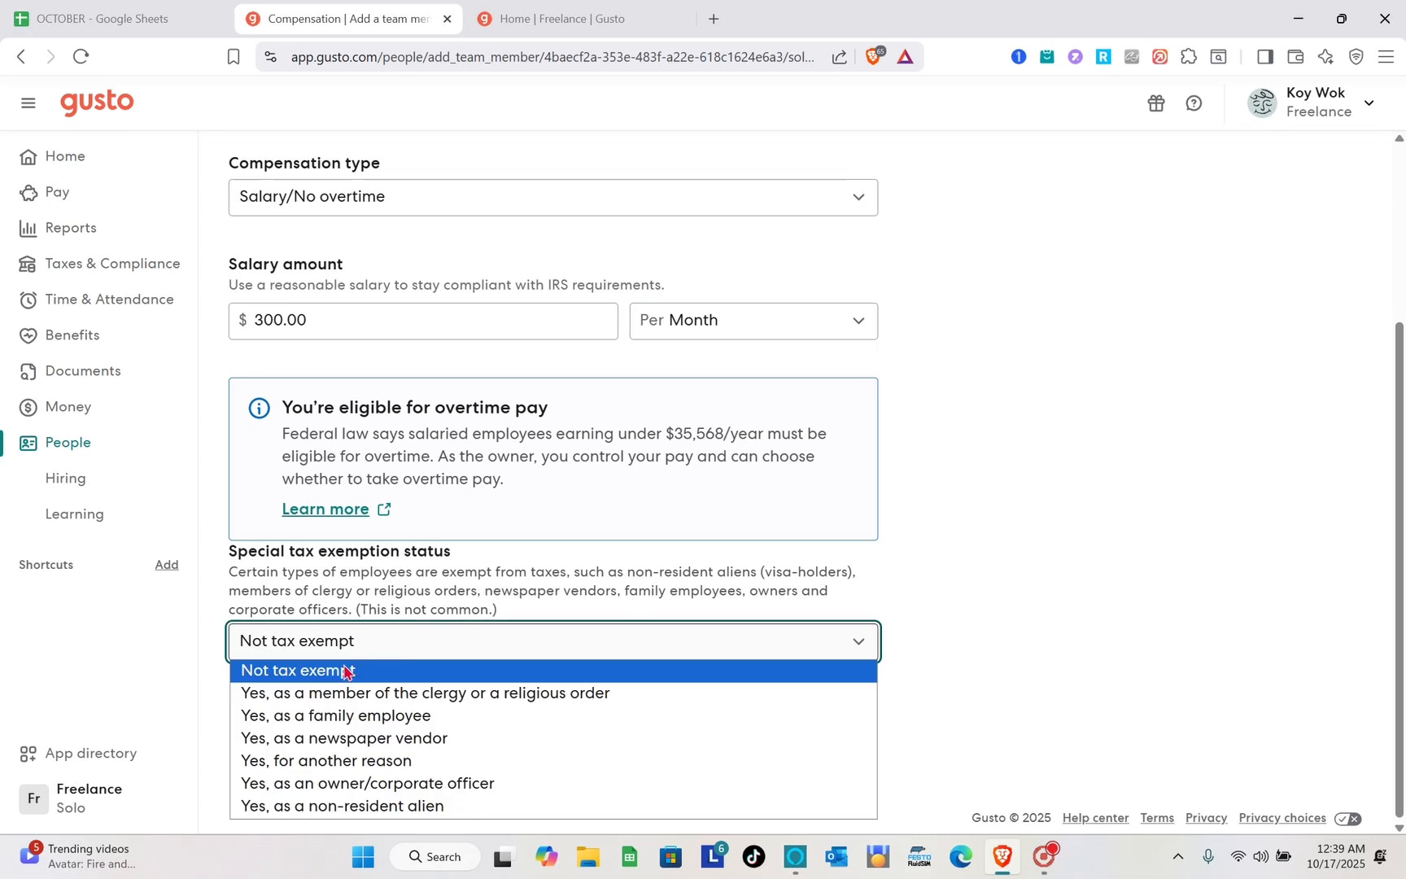
click(1033, 604)
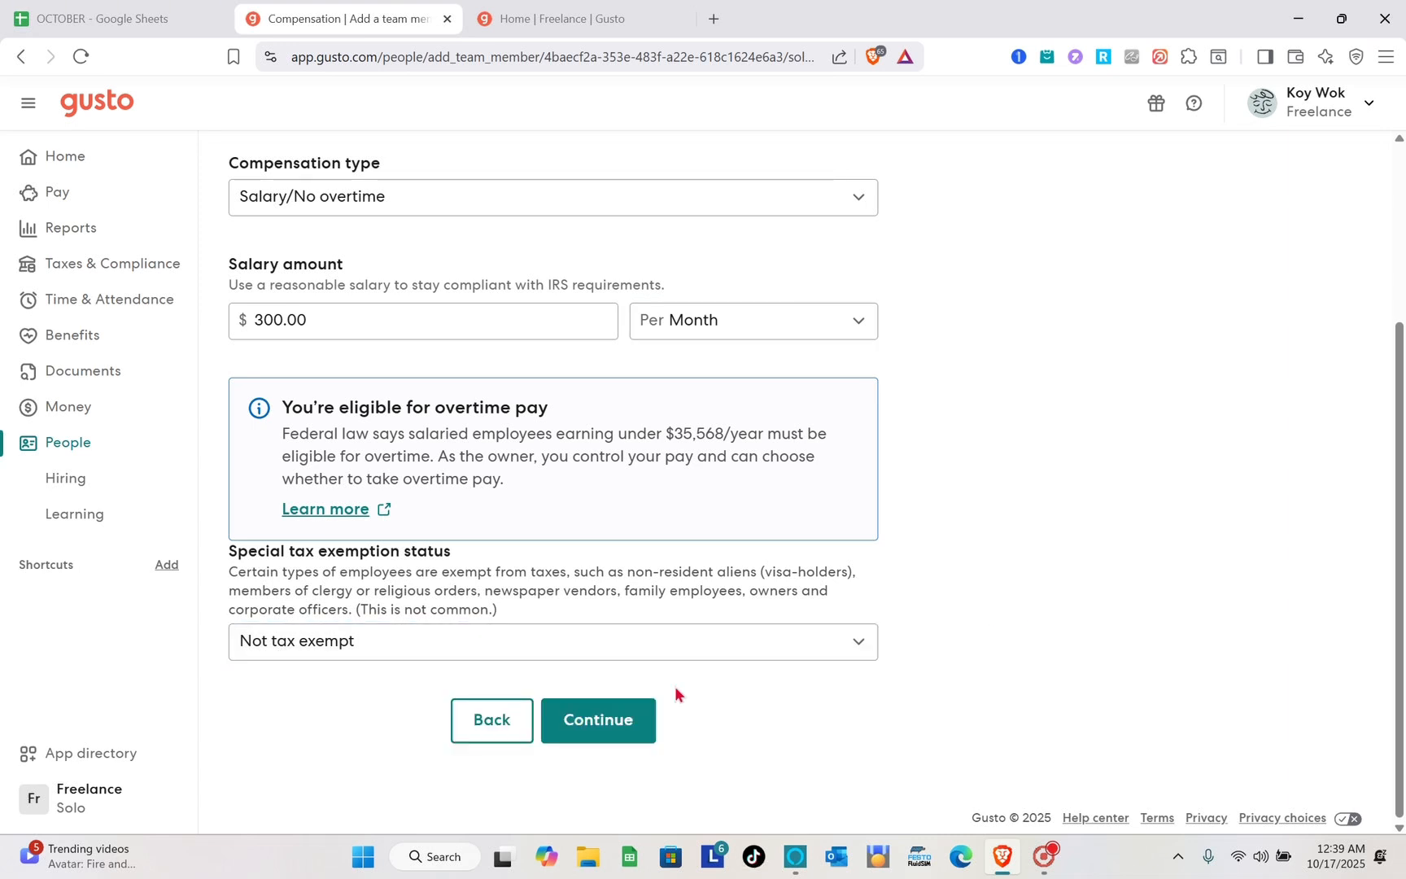
click(633, 710)
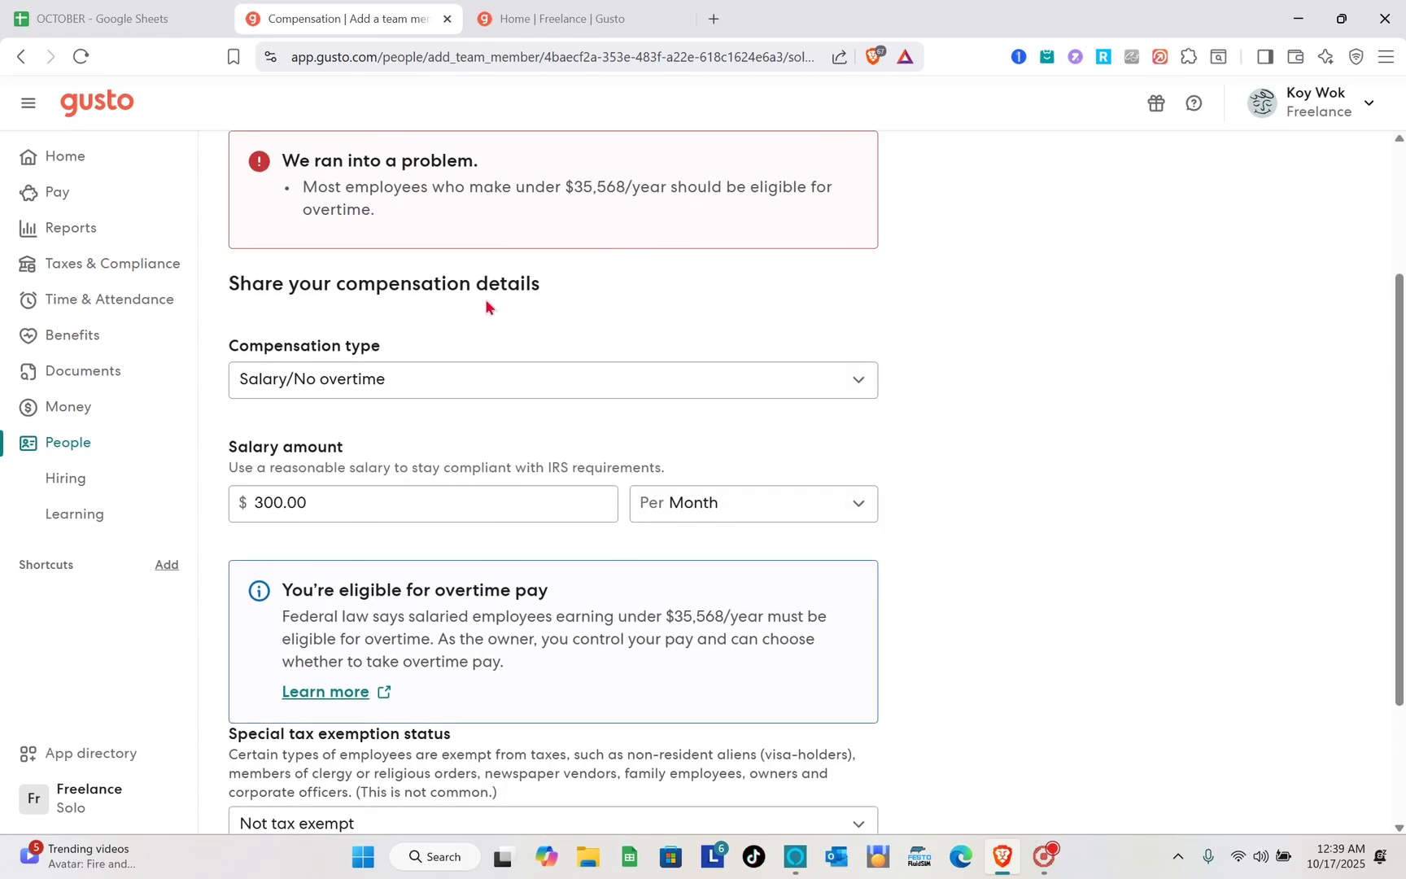
scroll(476, 249, up, 3)
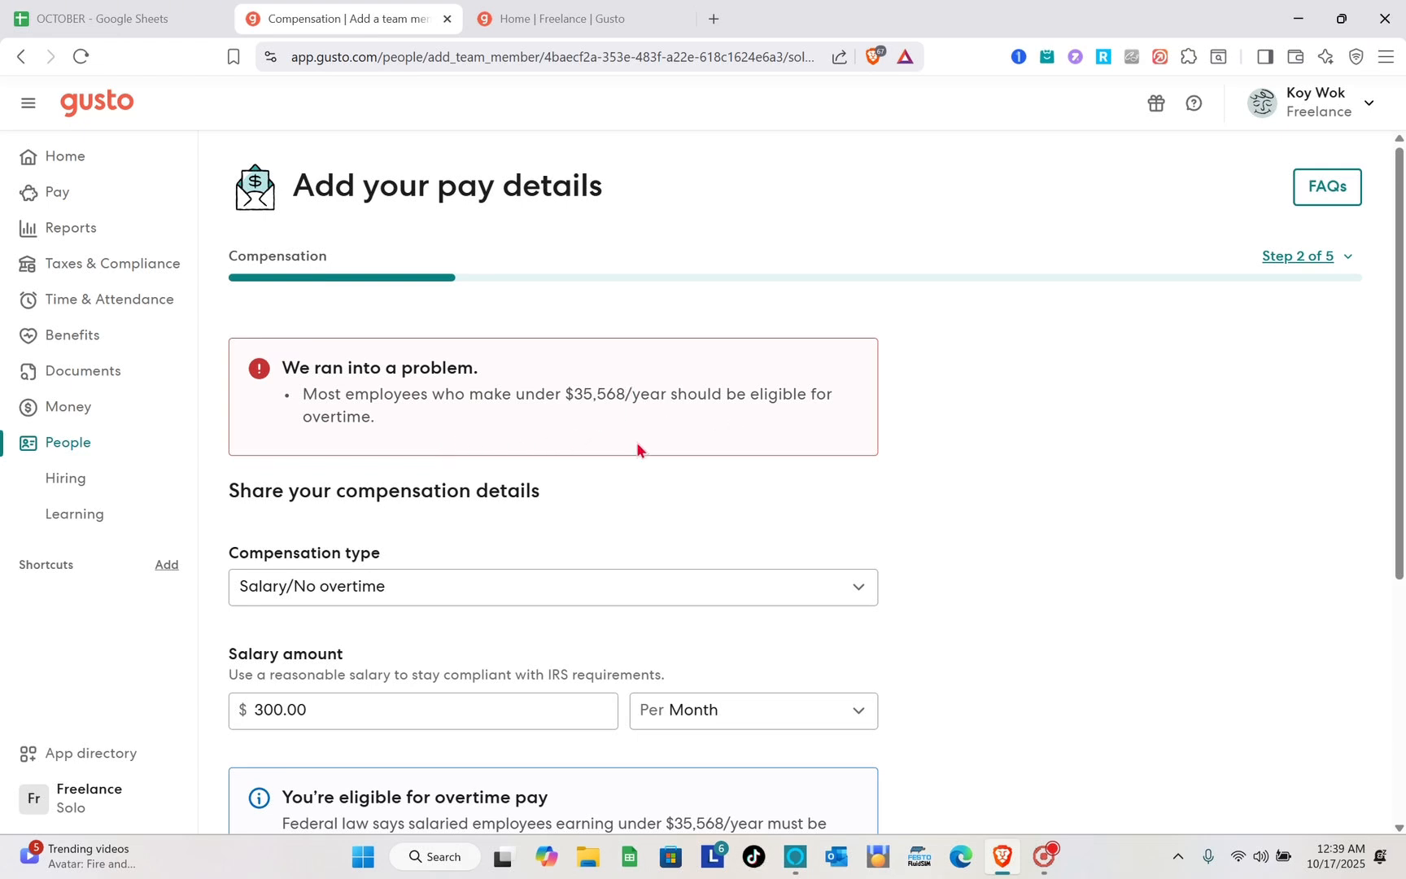
- Set the compensation type to Salary/Eligible for overtime, continue to the personal details, and activate the Social Security number field
scroll(593, 459, down, 3)
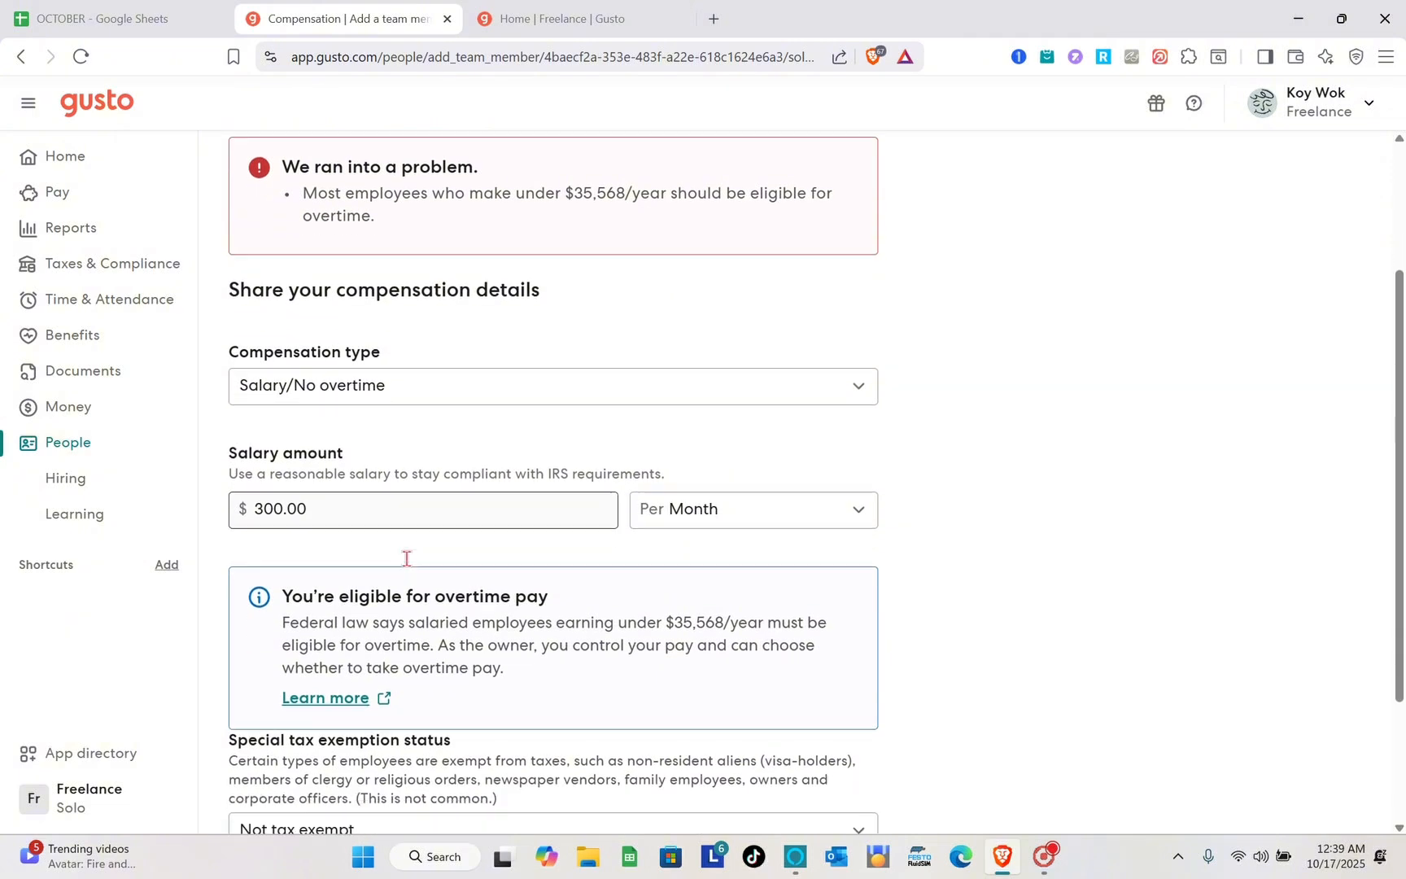
click(408, 369)
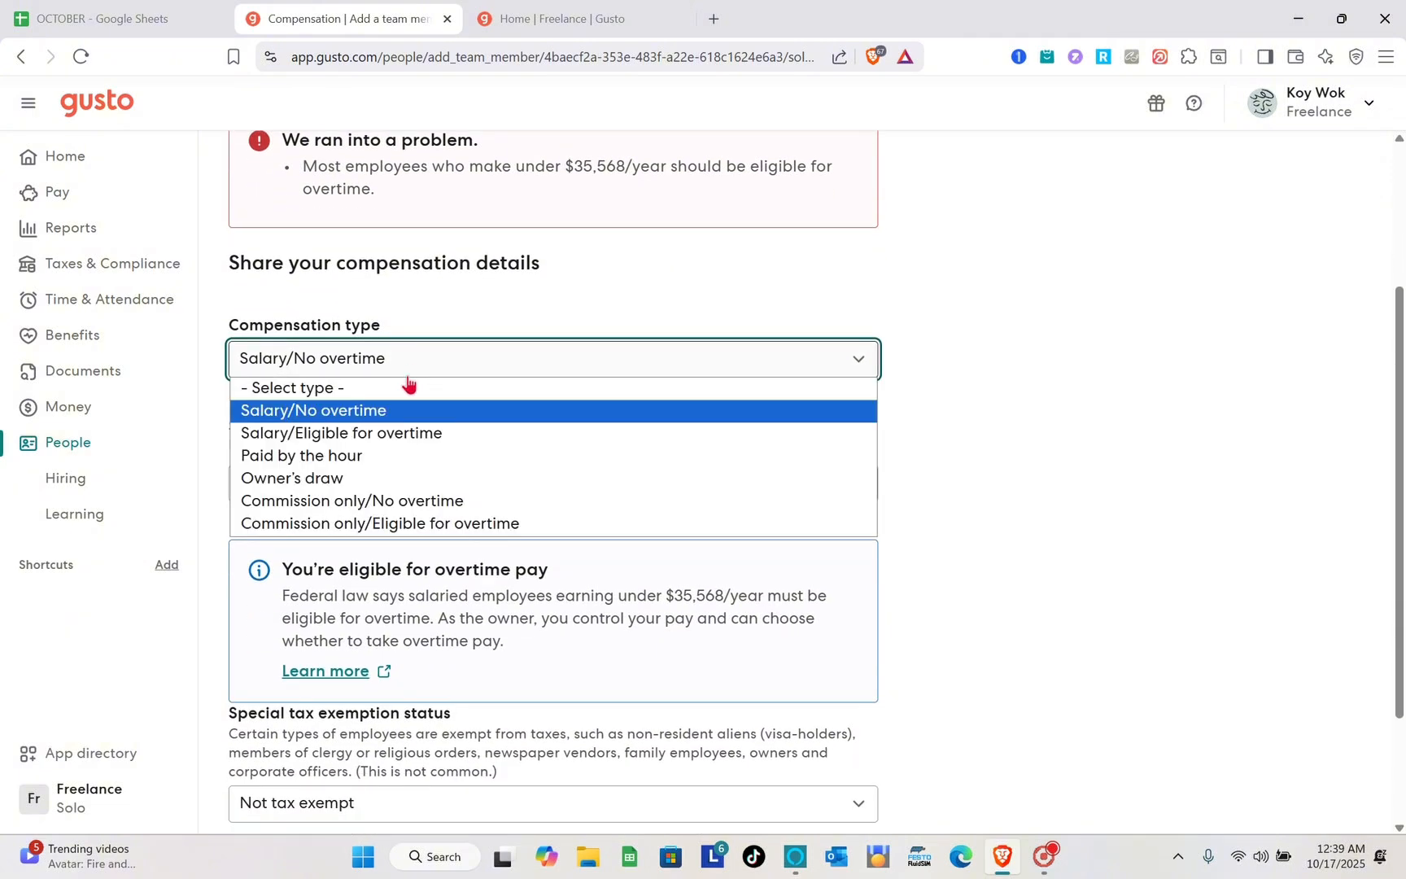
click(402, 434)
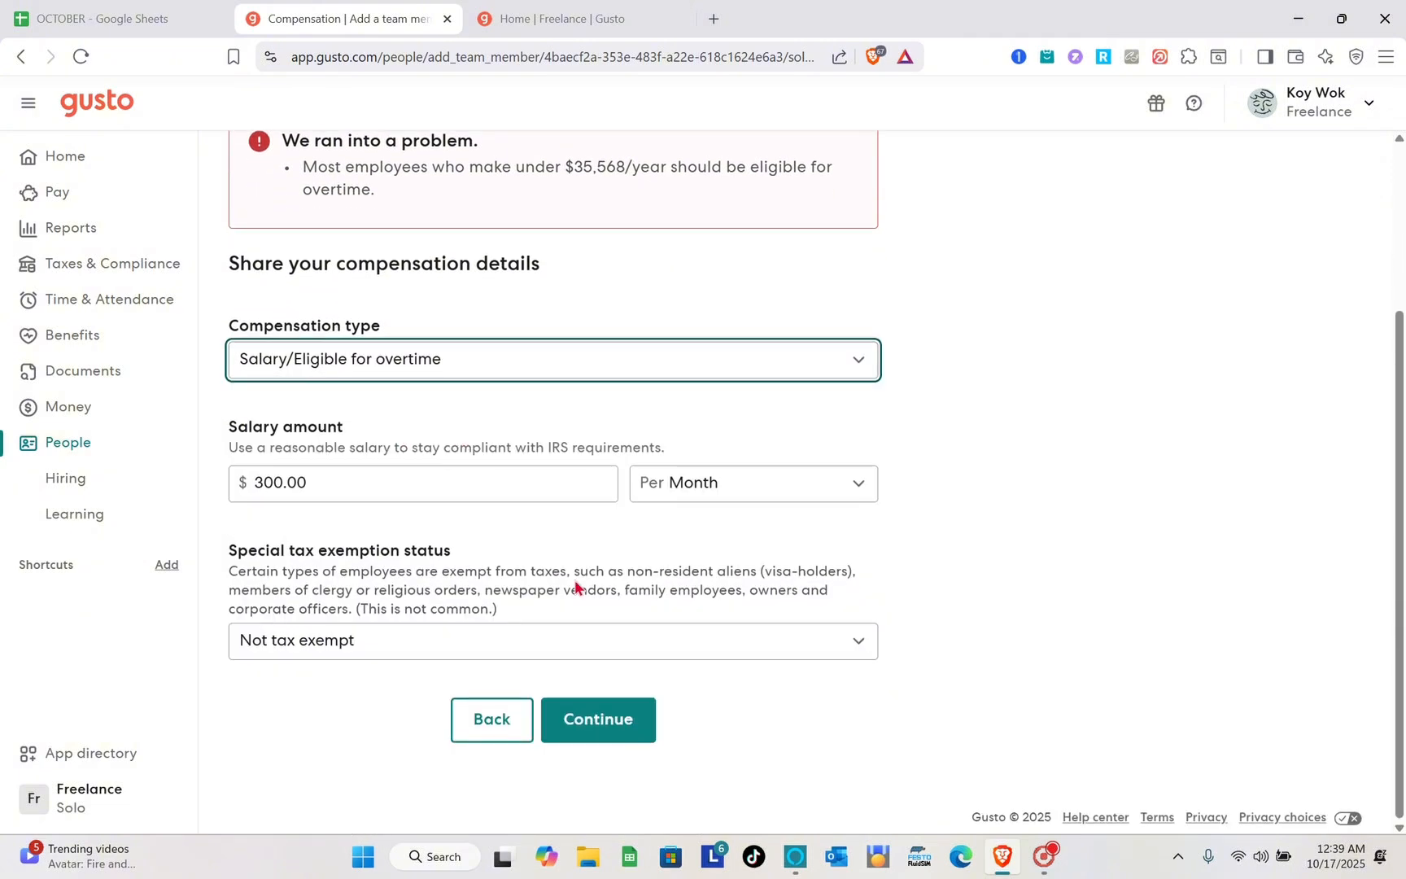
click(625, 718)
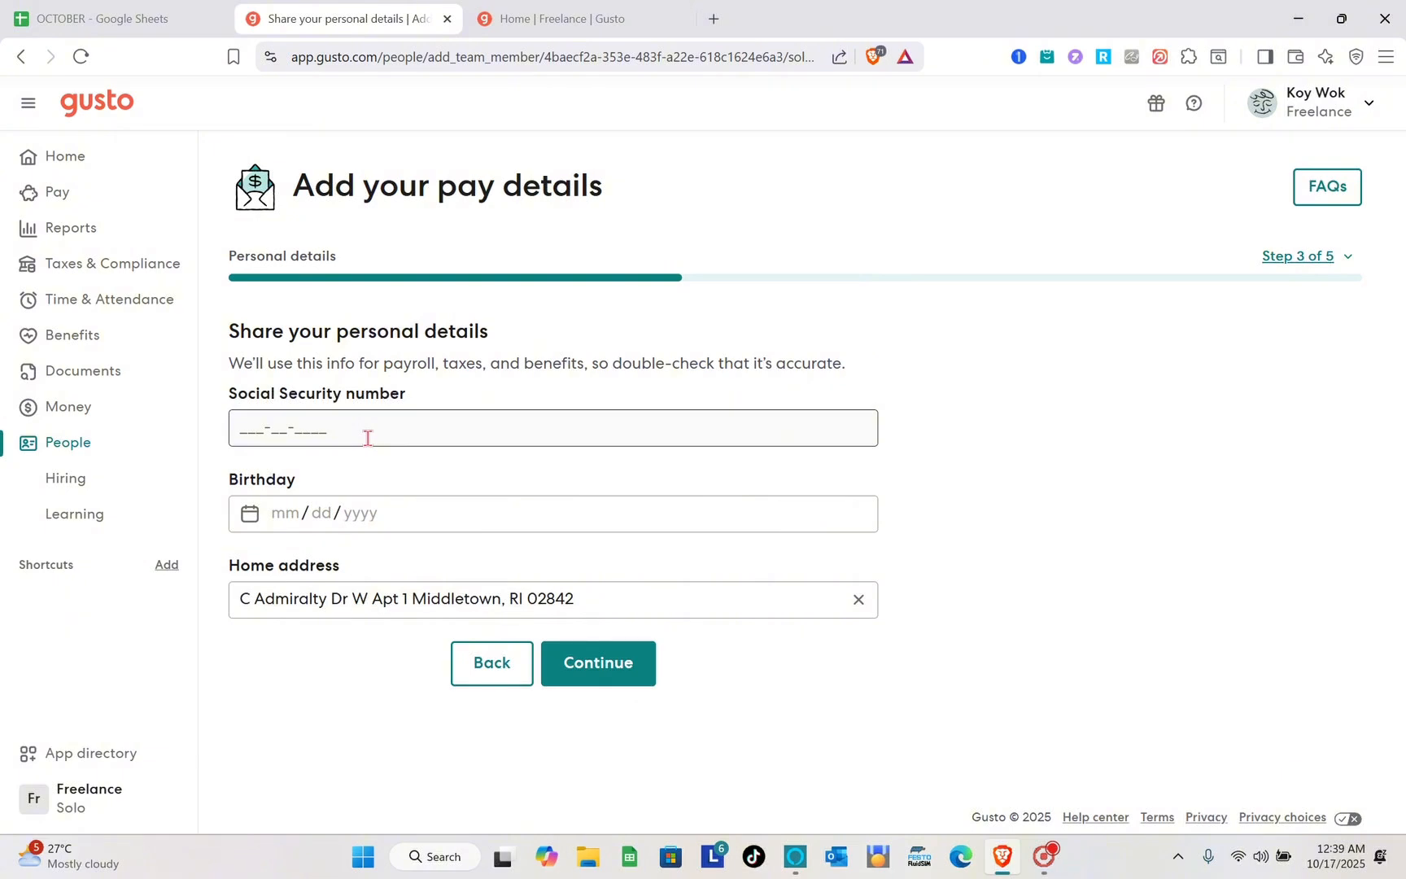
click(264, 431)
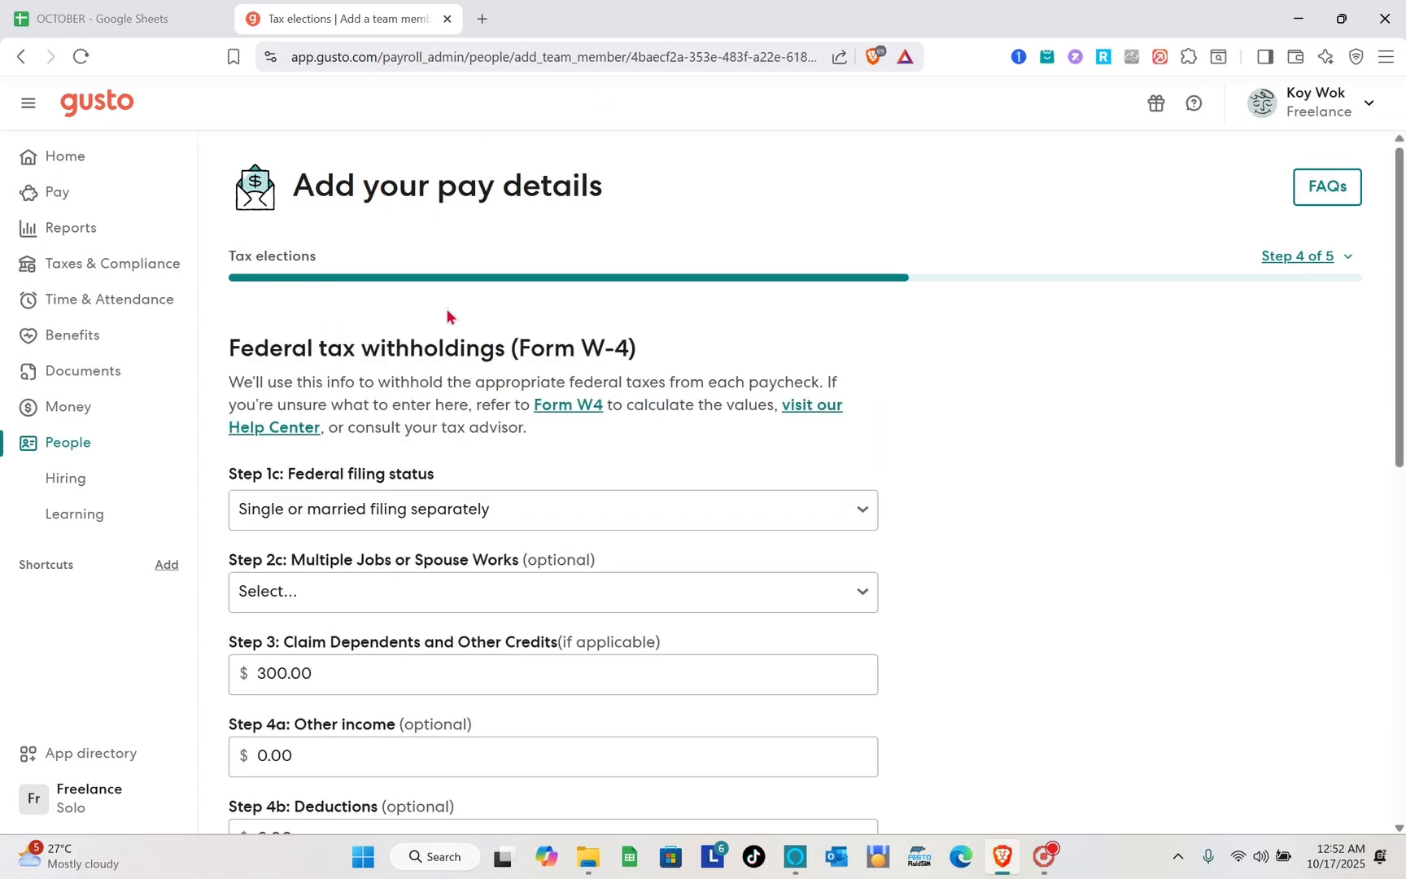
- Review the federal filing status options on the tax elections page and select Single or married filing separately
scroll(425, 400, down, 2)
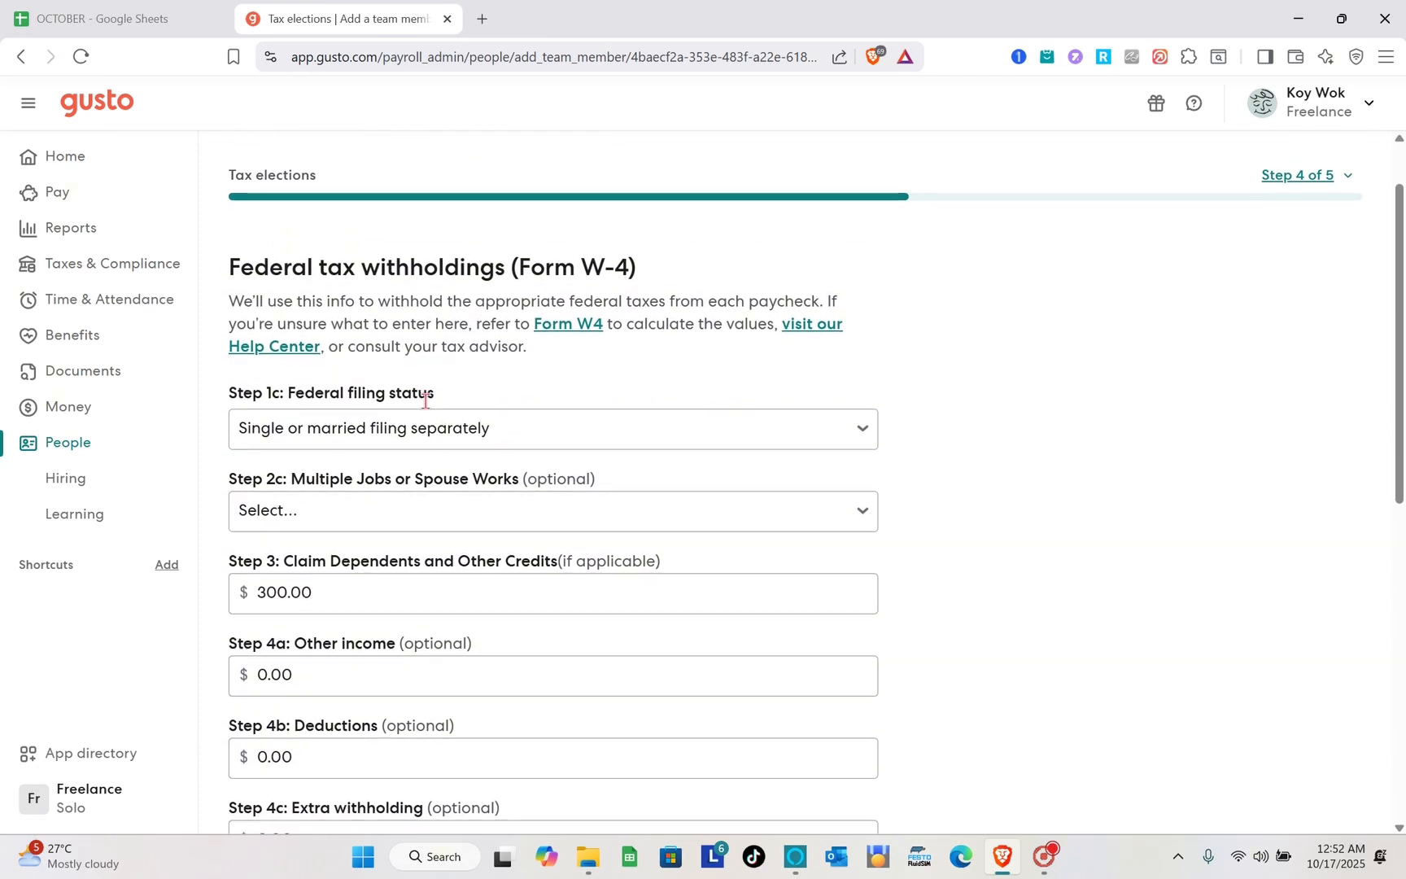
scroll(424, 401, up, 1)
scroll(424, 400, up, 1)
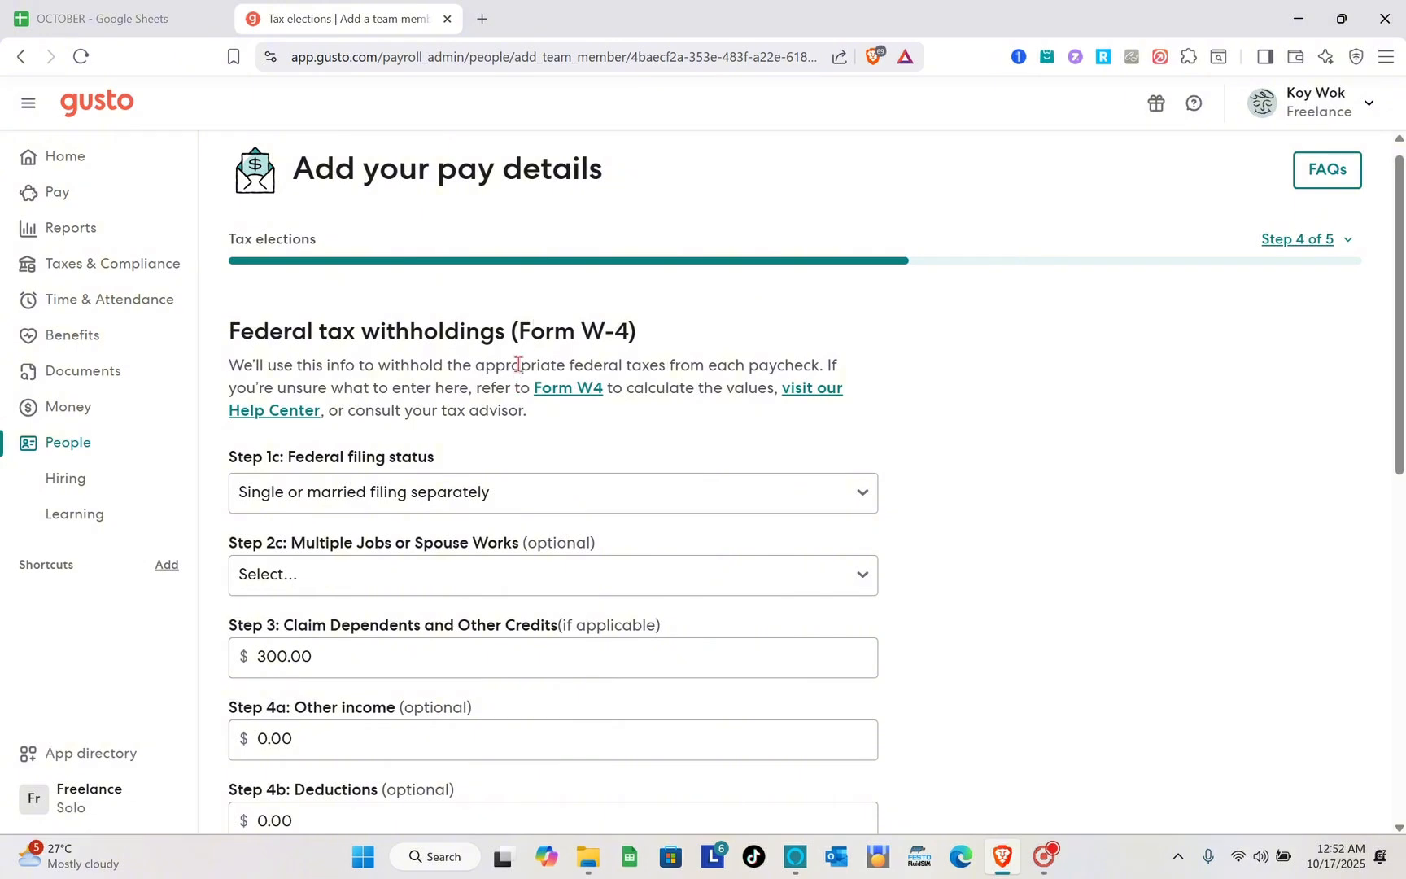
scroll(502, 505, down, 2)
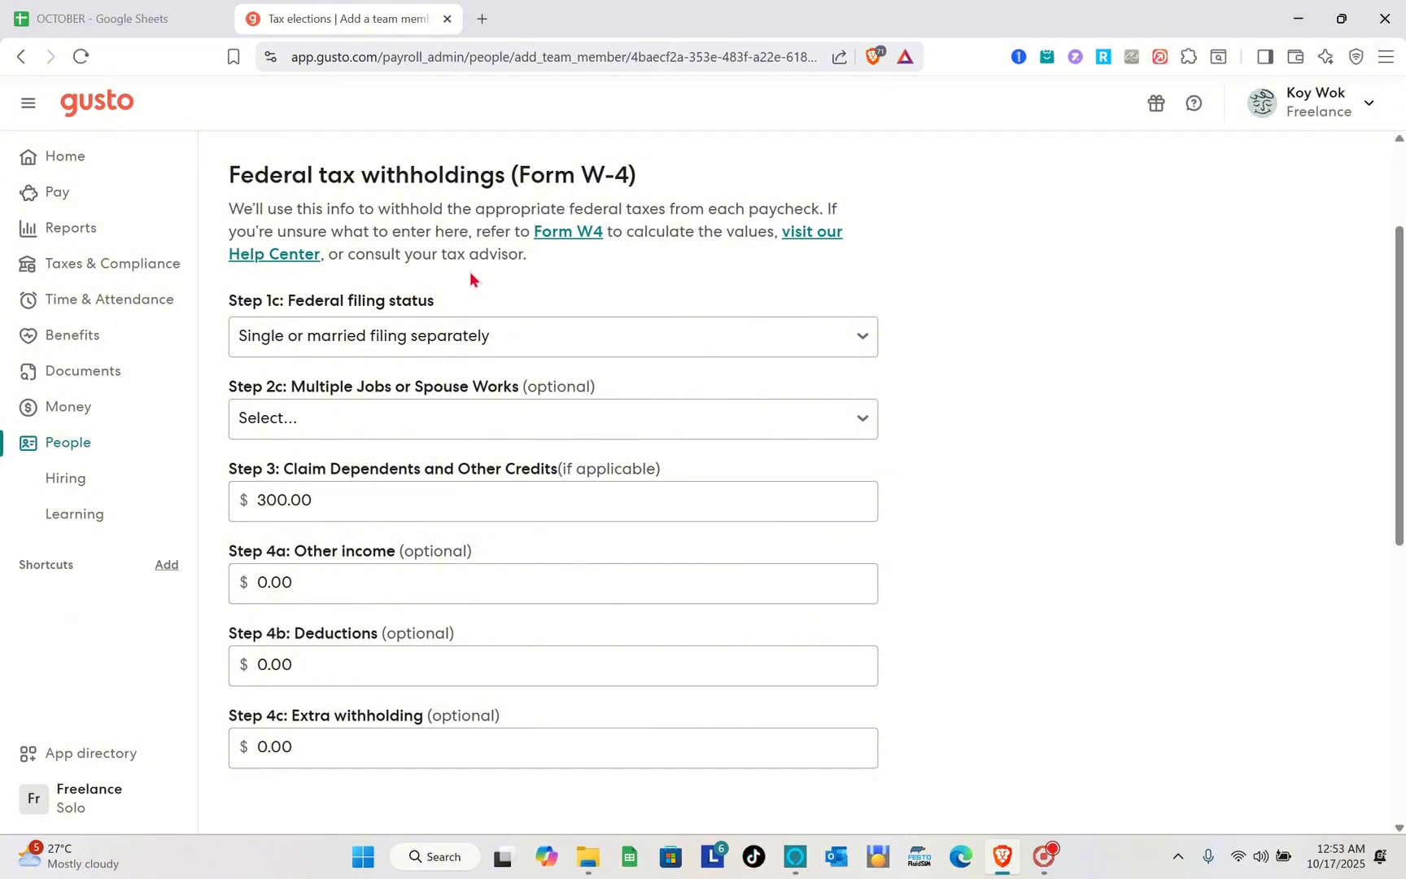
click(407, 345)
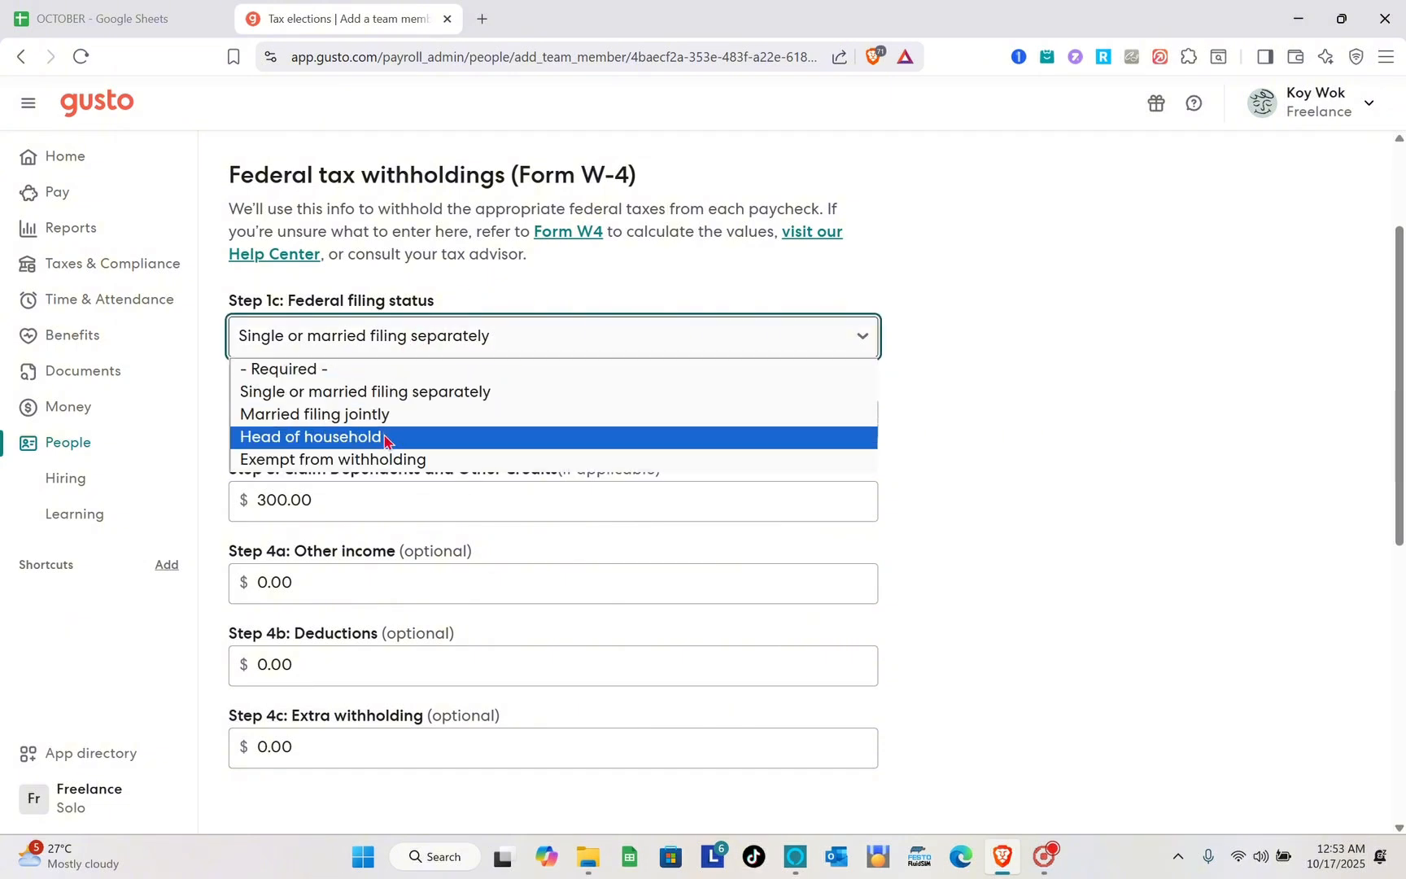
click(395, 391)
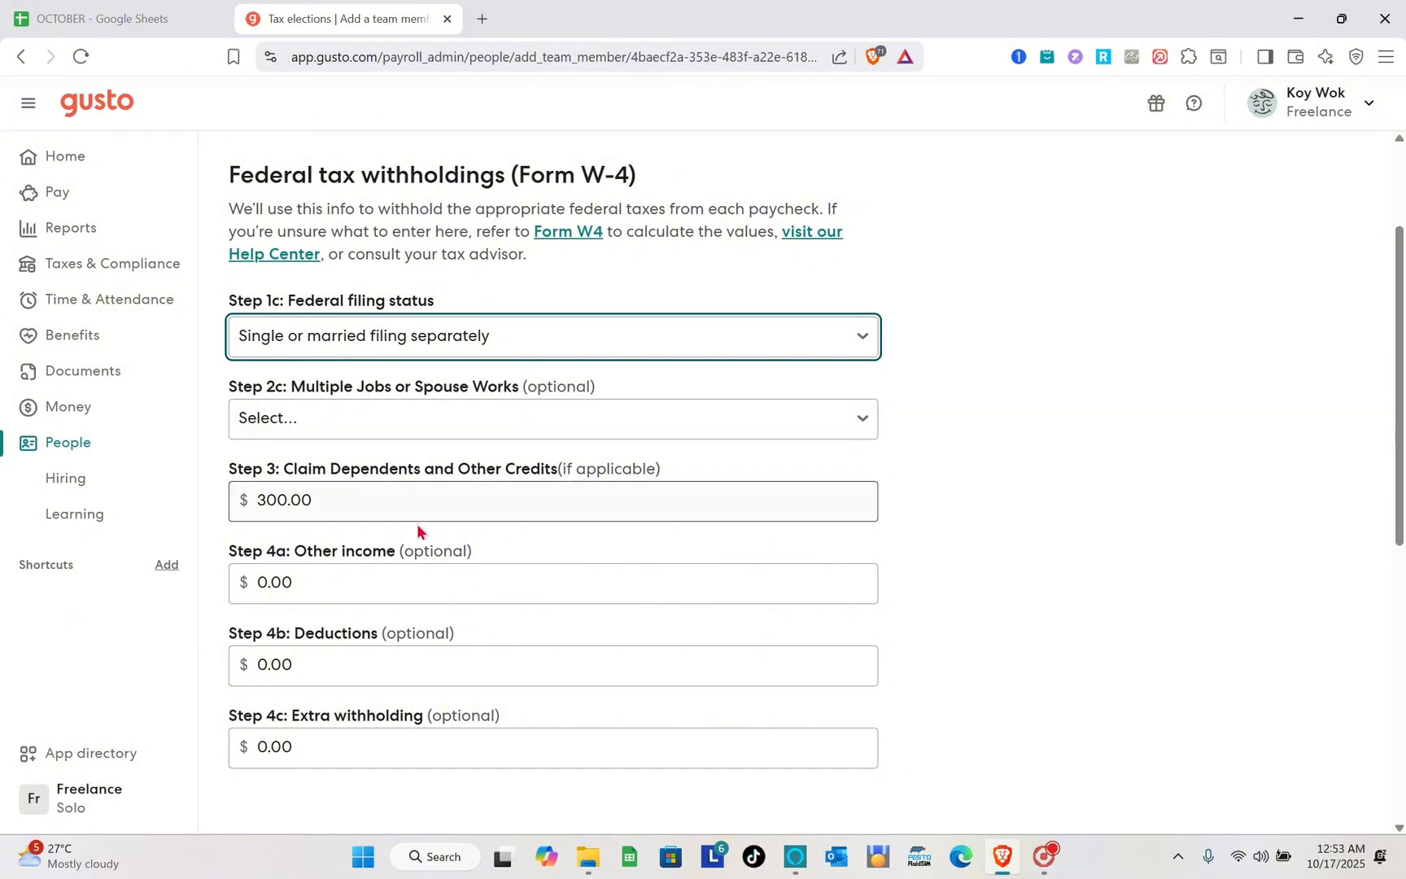
- Review the remaining federal W-4 amounts and the Rhode Island exemption, withholding allowance and additional withholding fields
scroll(415, 533, down, 2)
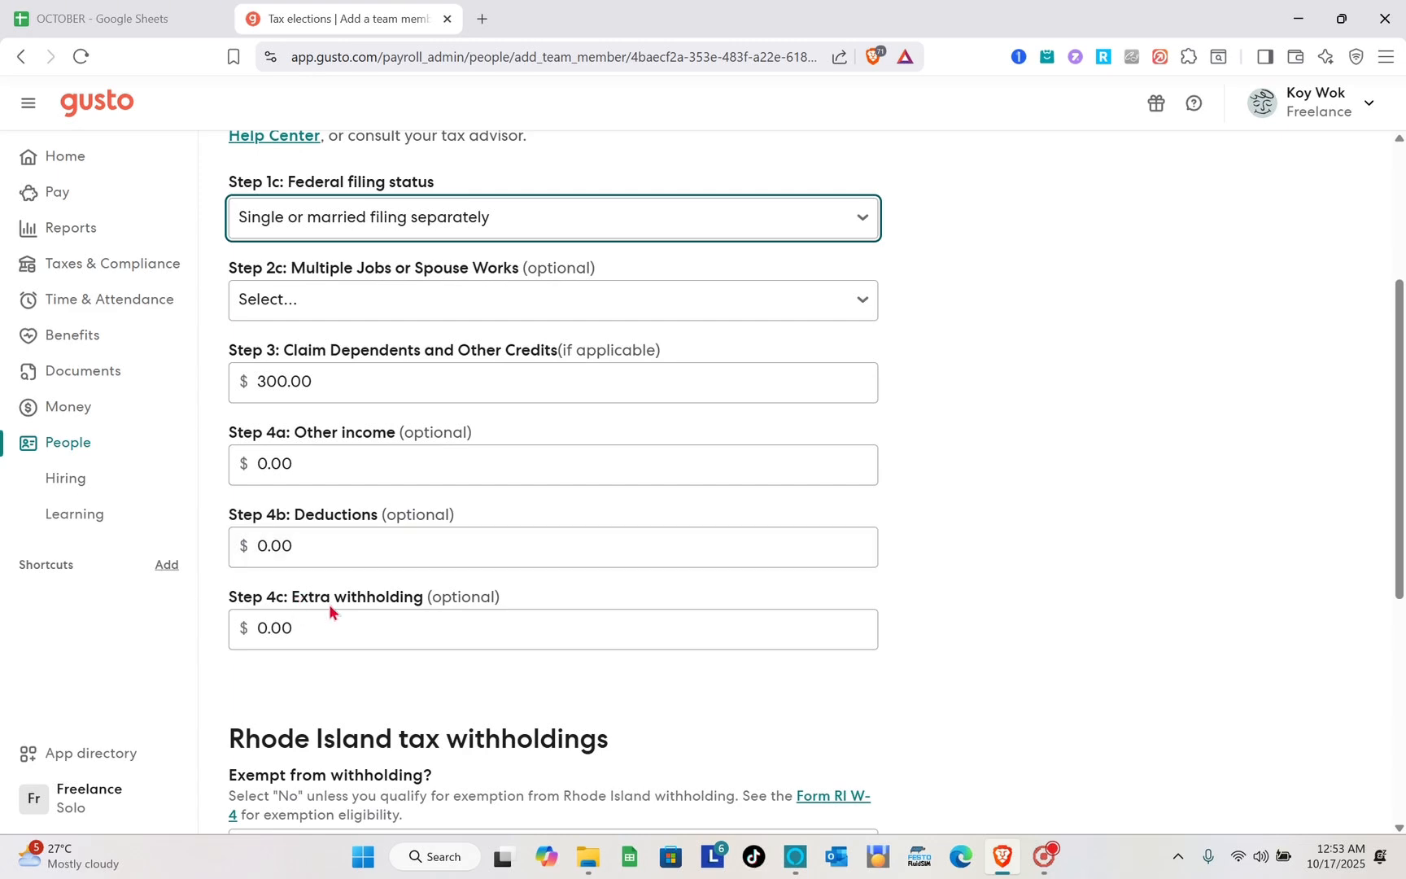
scroll(395, 602, down, 3)
scroll(397, 608, down, 3)
scroll(398, 609, up, 6)
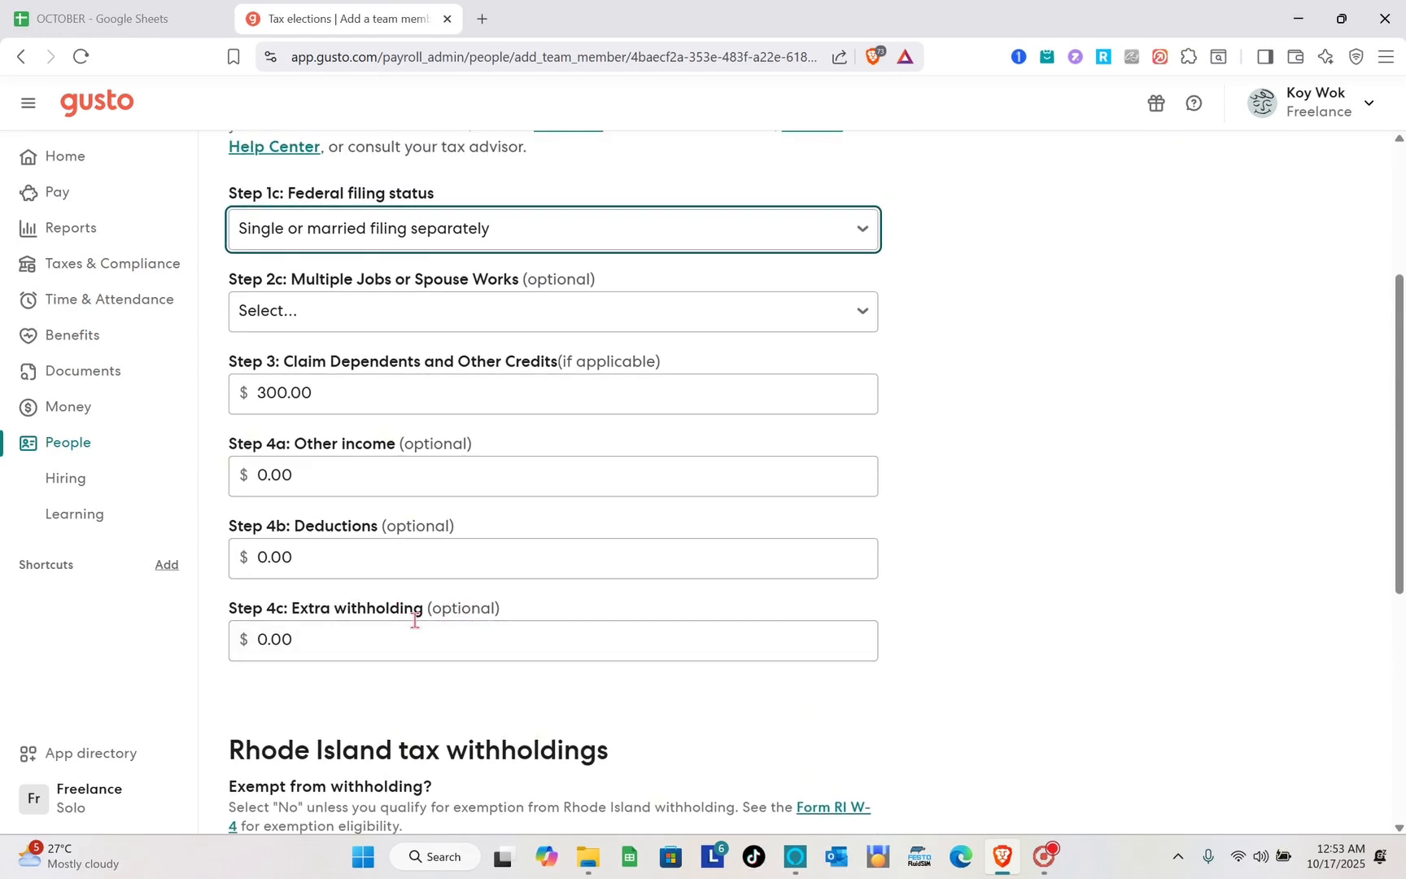
scroll(417, 612, down, 7)
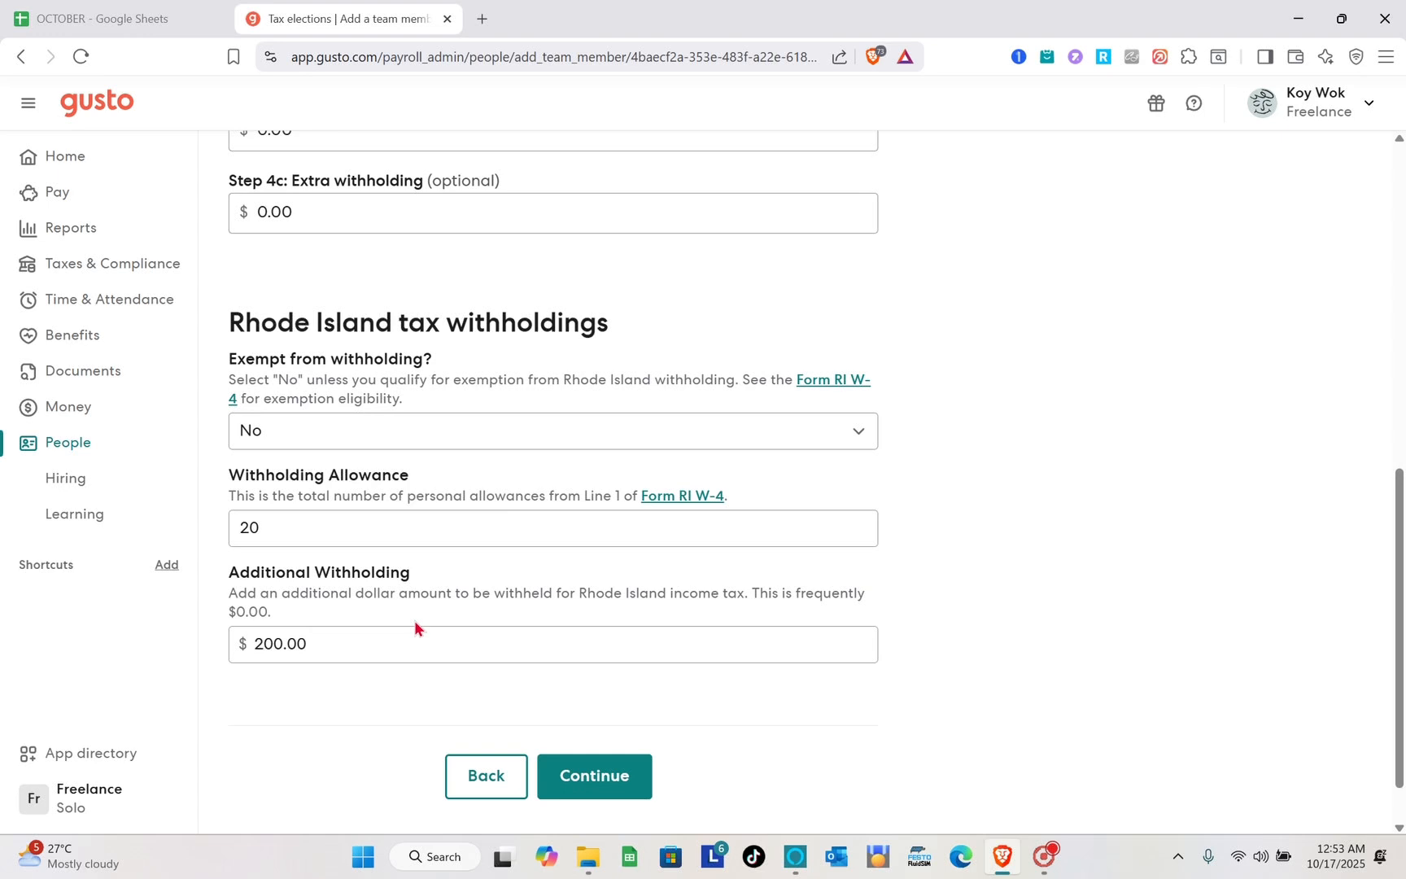
scroll(415, 619, down, 1)
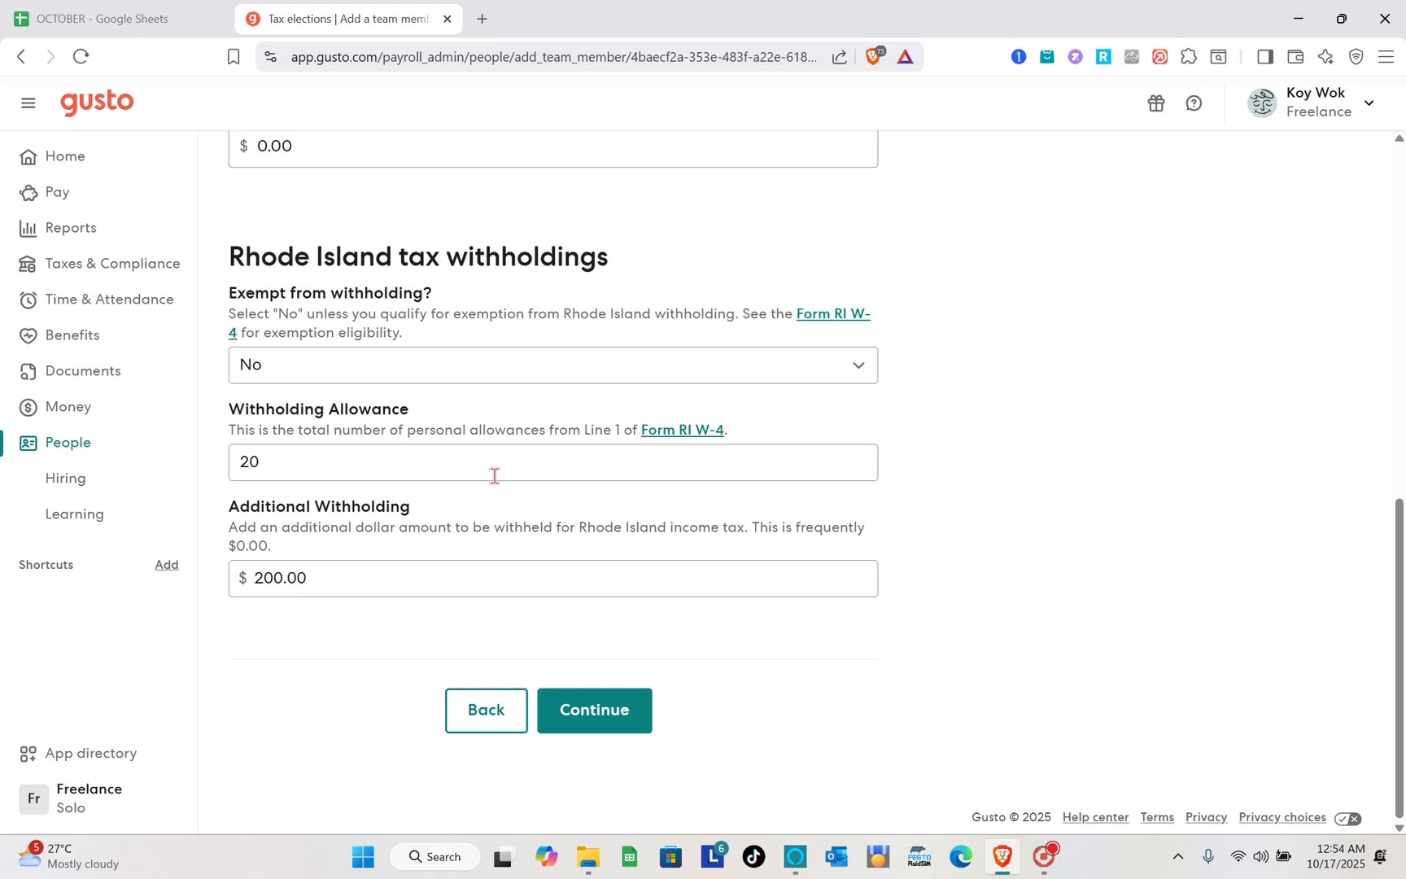
click(495, 374)
click(496, 375)
click(454, 449)
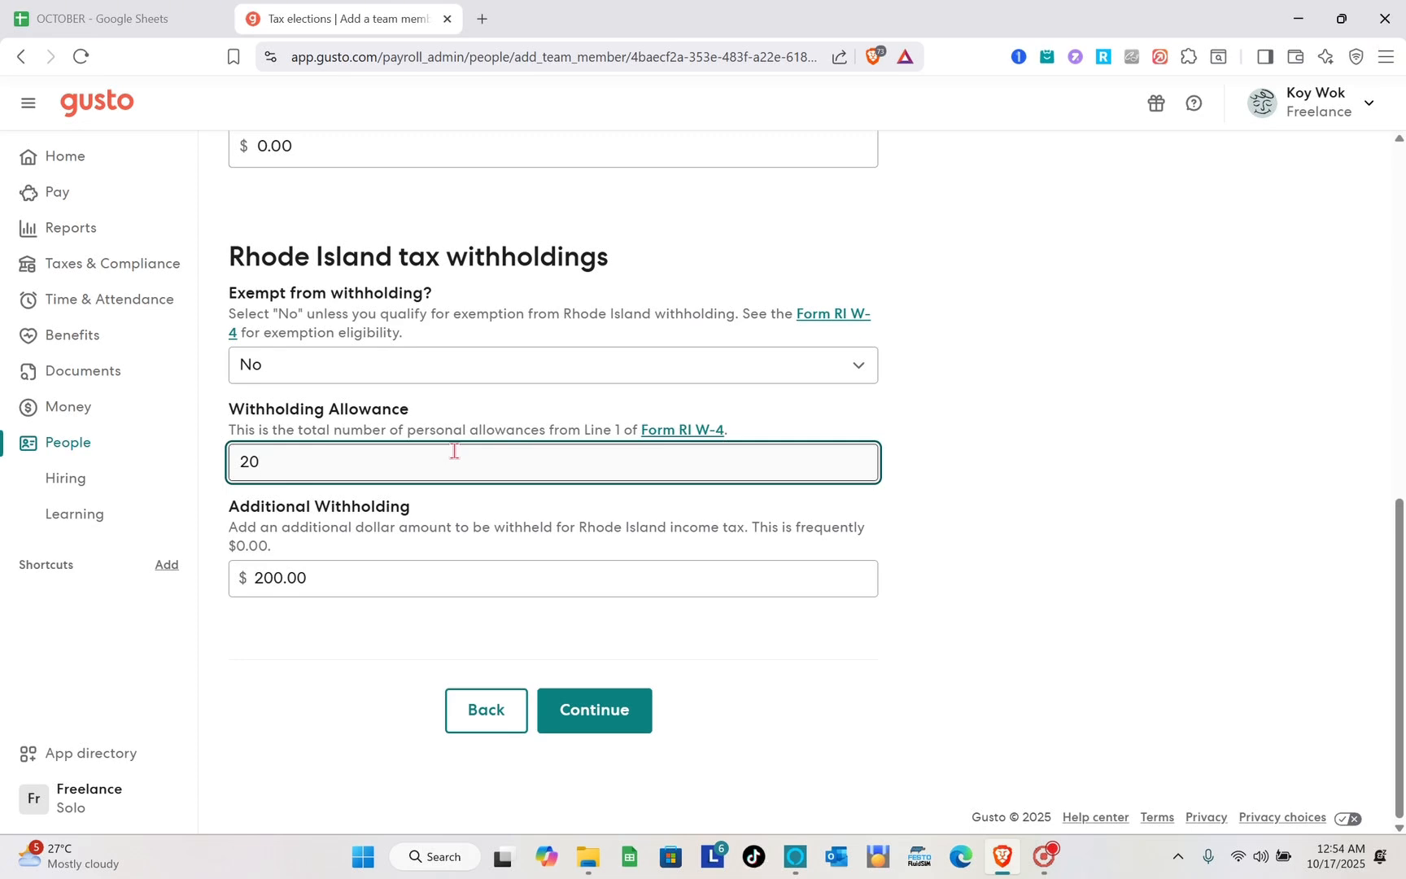
- Recheck the federal and Rhode Island tax elections and submit them to continue to the payment details
scroll(486, 481, up, 3)
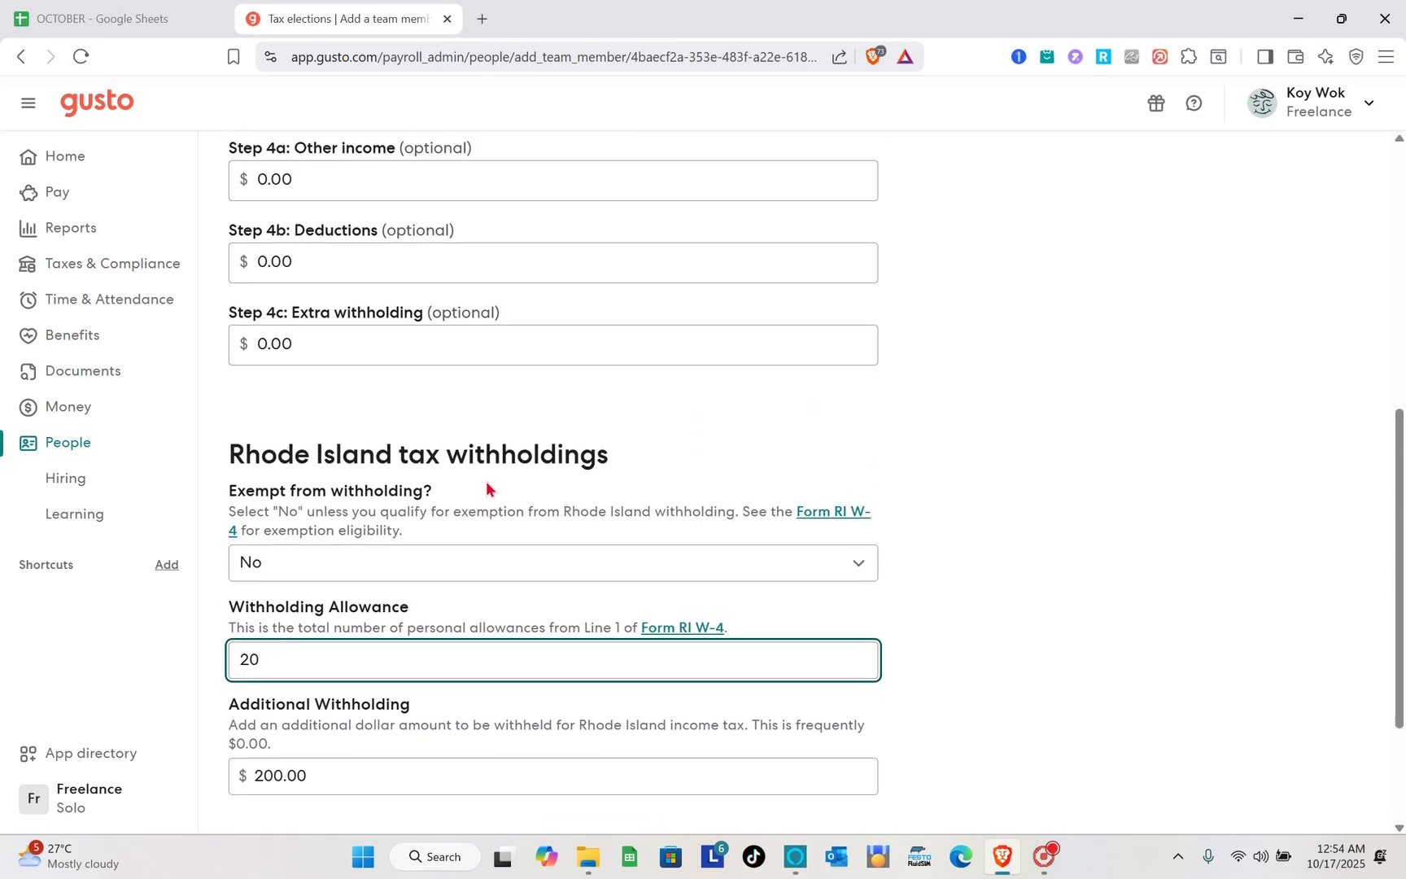
scroll(485, 481, up, 7)
scroll(486, 480, down, 6)
scroll(486, 486, down, 3)
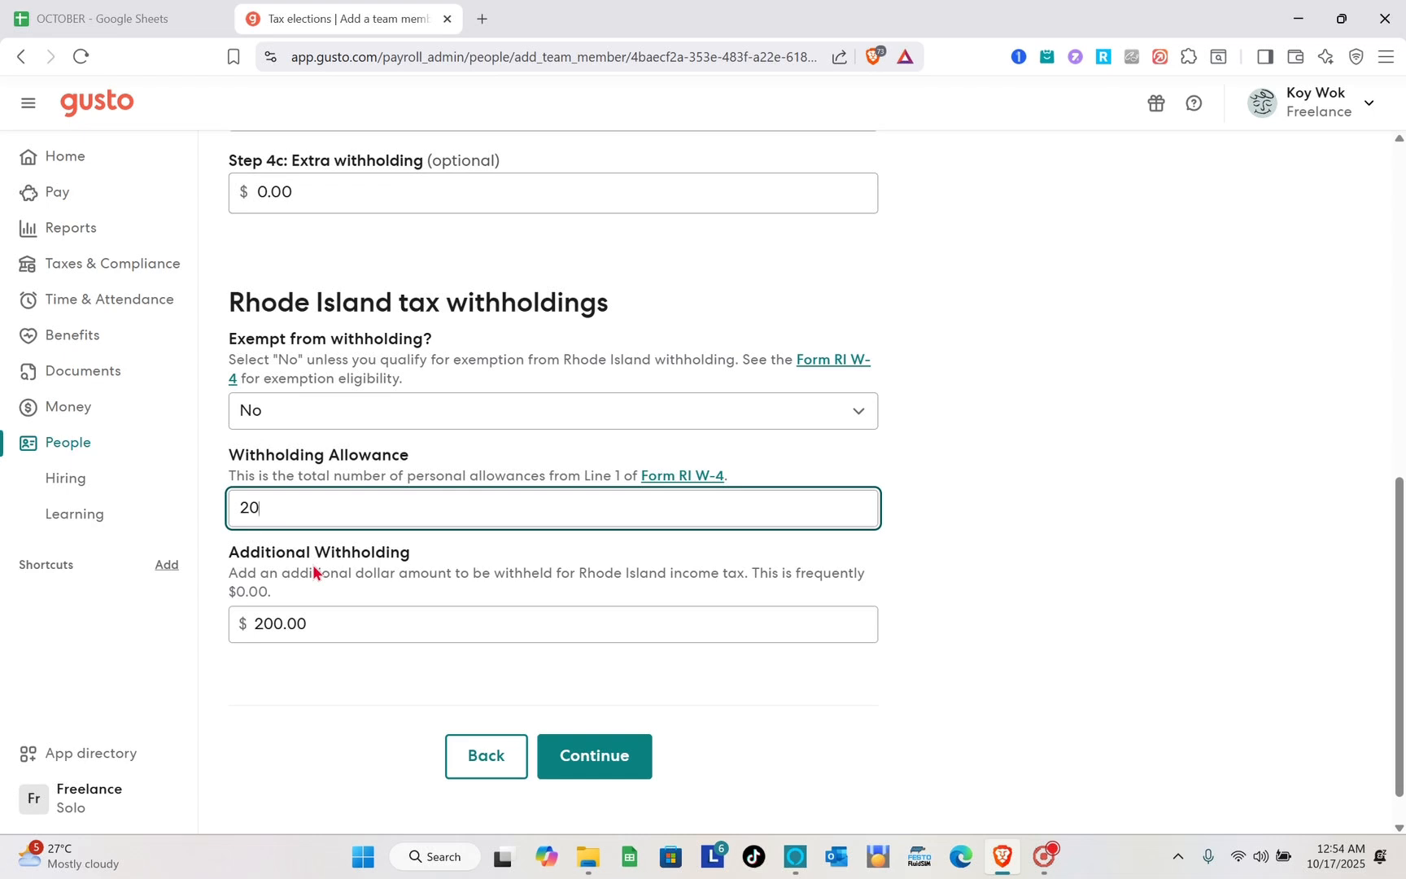
scroll(612, 671, down, 2)
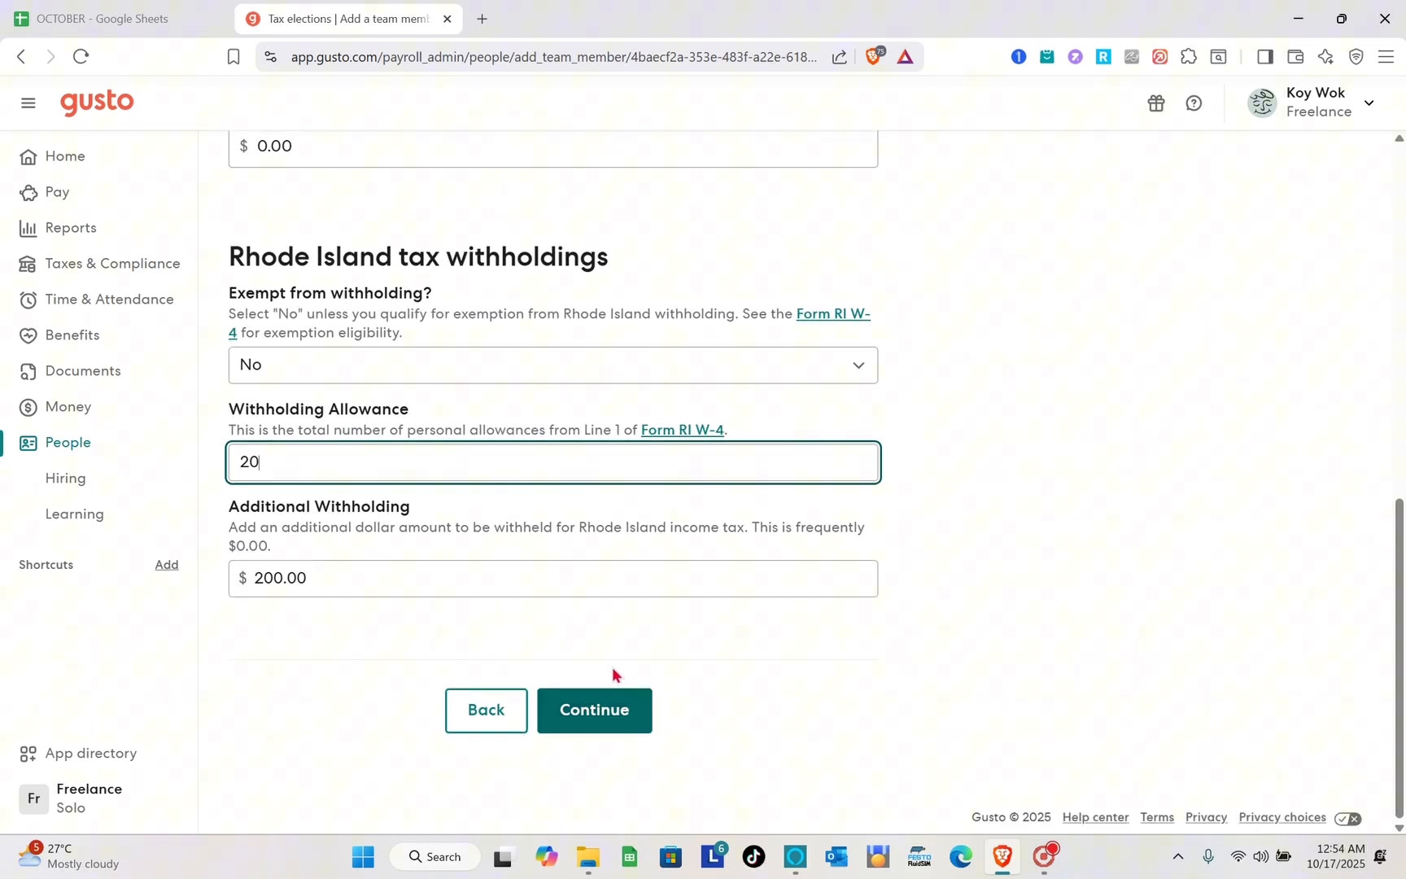
click(617, 710)
scroll(614, 702, up, 3)
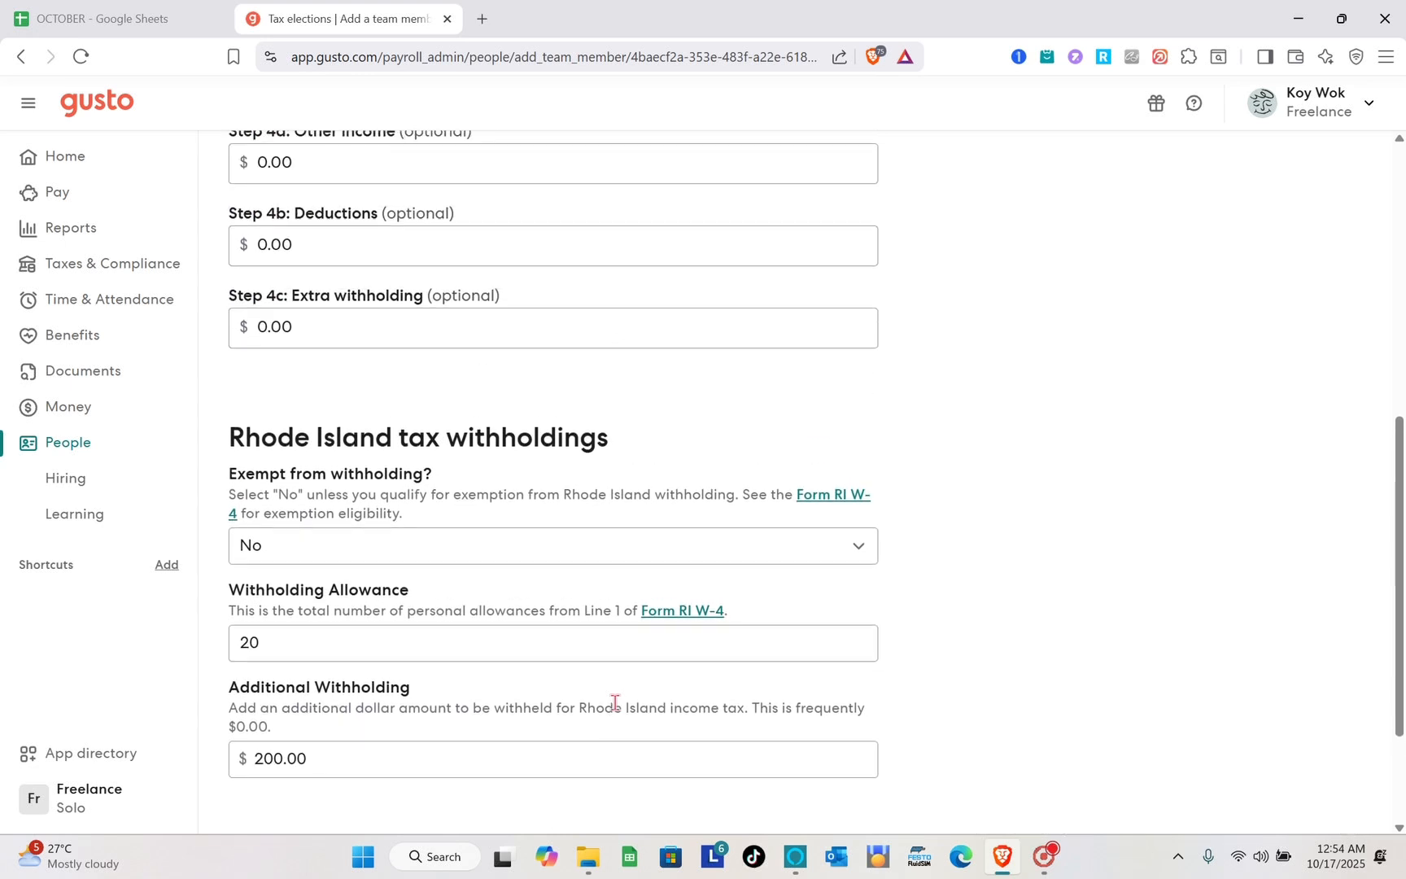
scroll(549, 509, down, 3)
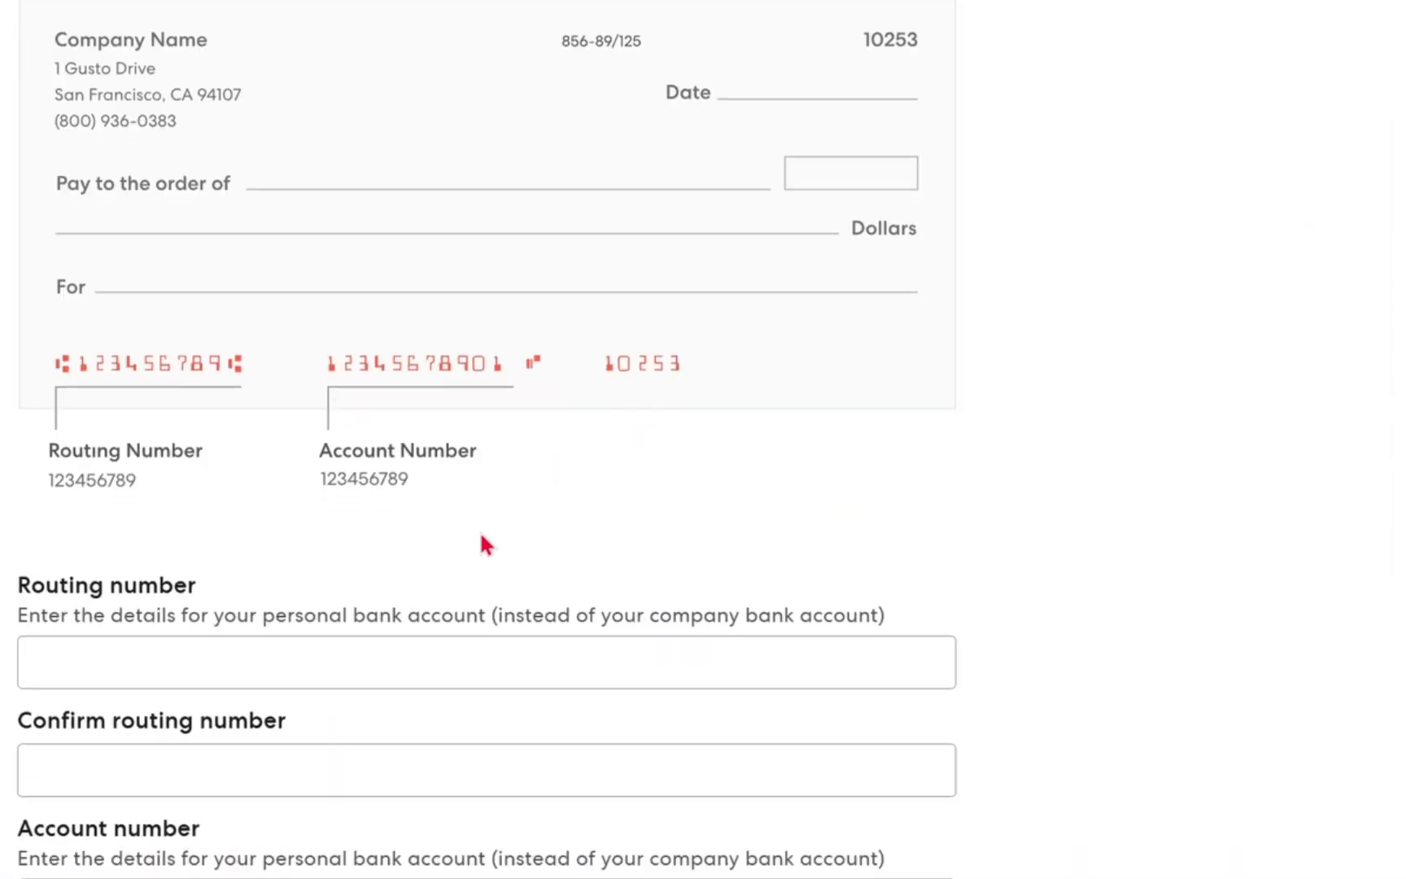
- Look over the paycheck payment details and select Direct Deposit as the payment method
scroll(479, 530, up, 5)
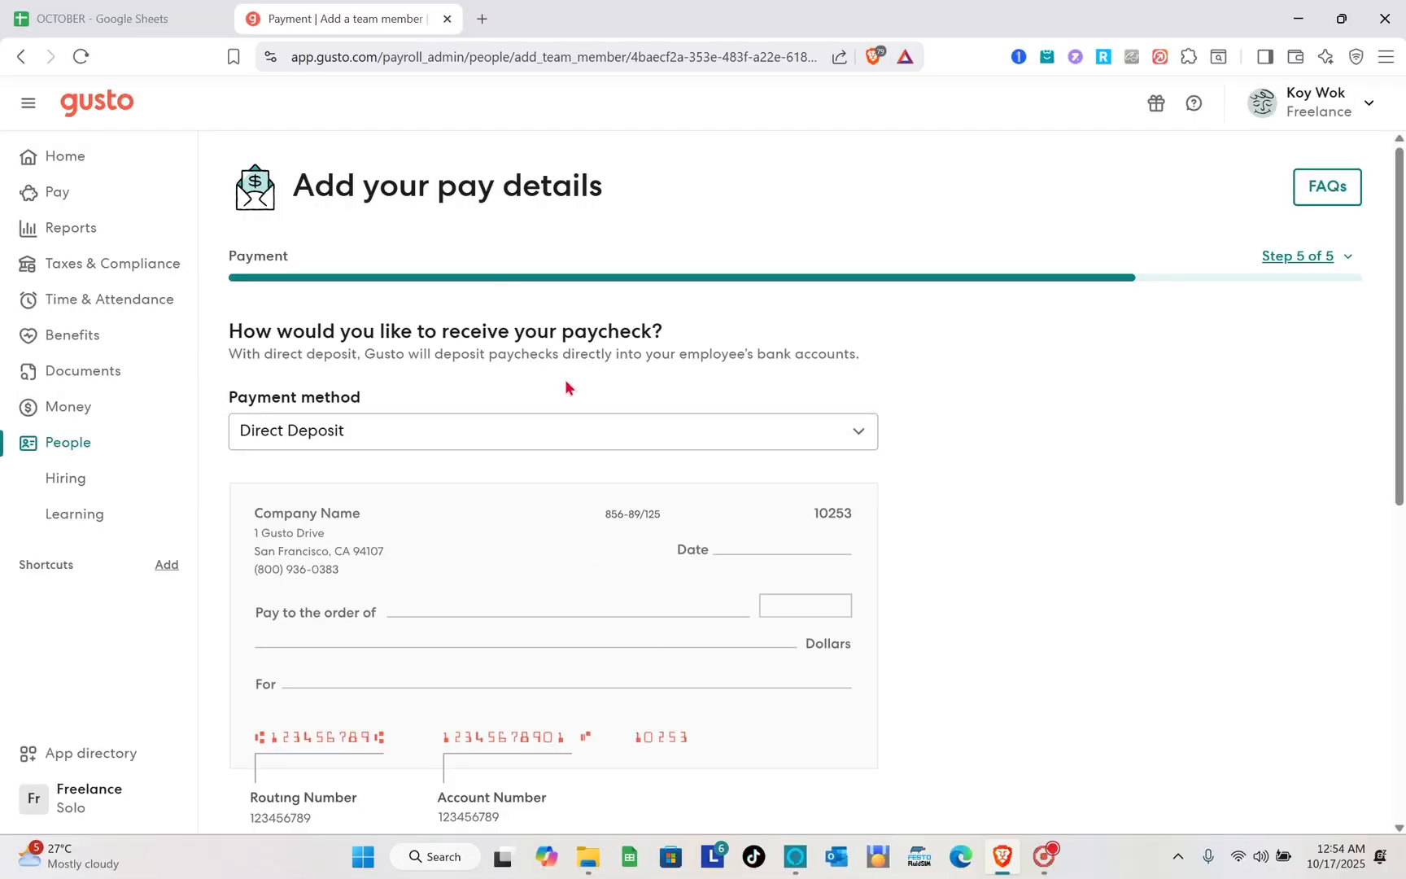
scroll(336, 548, down, 5)
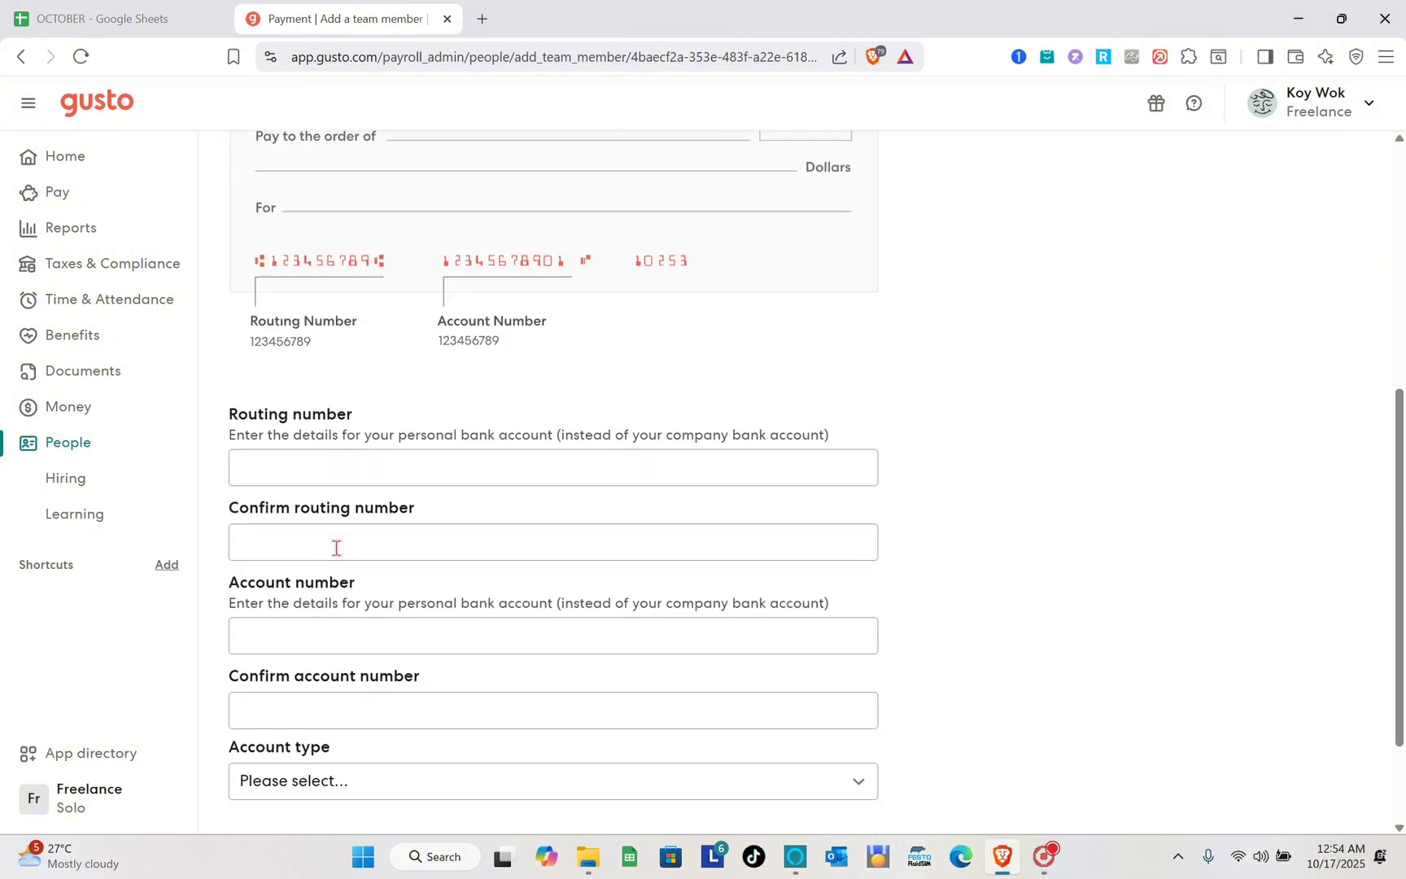
scroll(336, 548, up, 5)
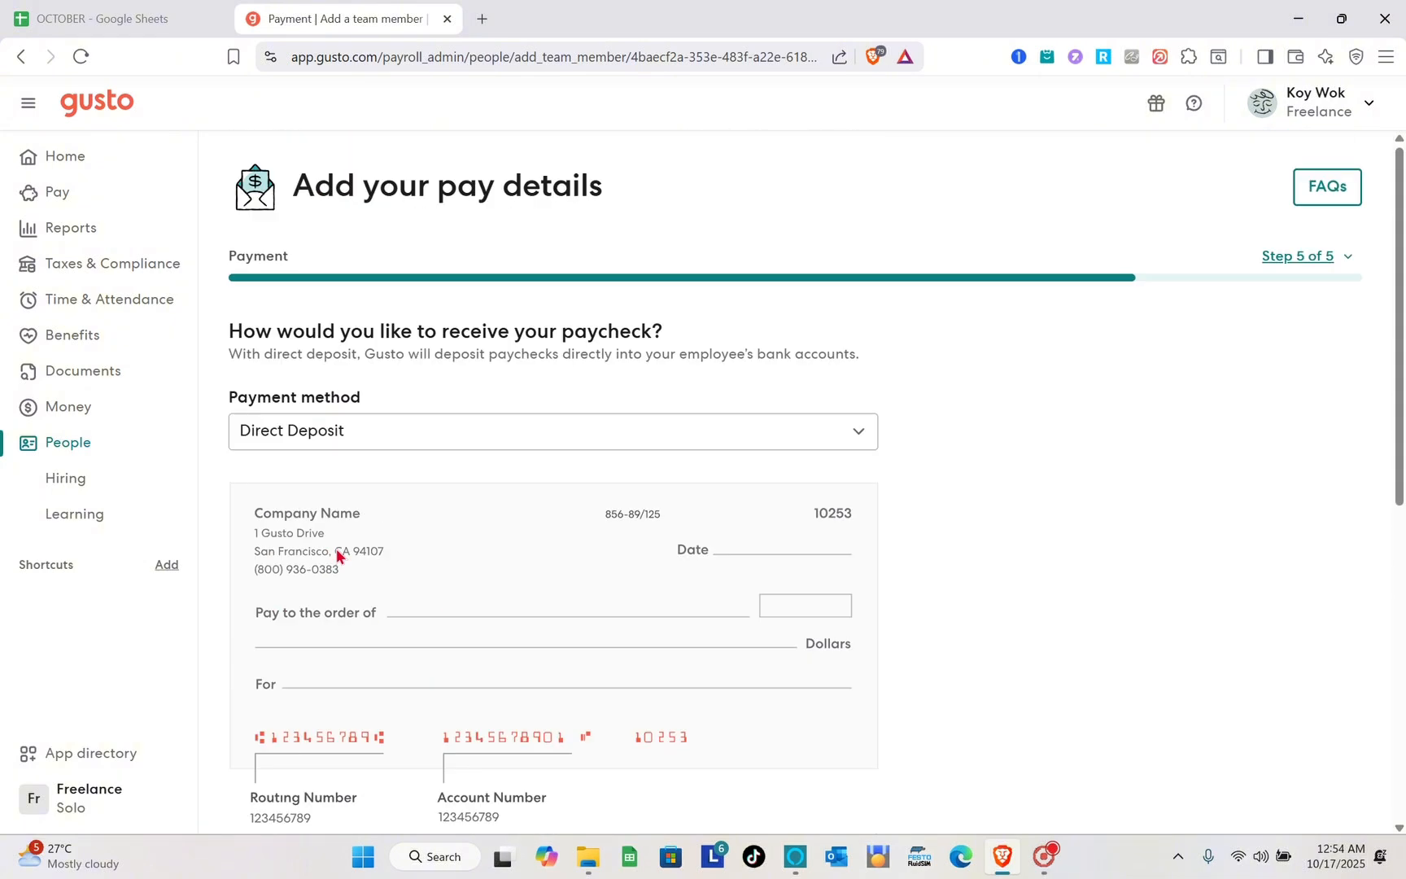
scroll(336, 548, down, 3)
scroll(336, 553, down, 3)
scroll(336, 553, up, 2)
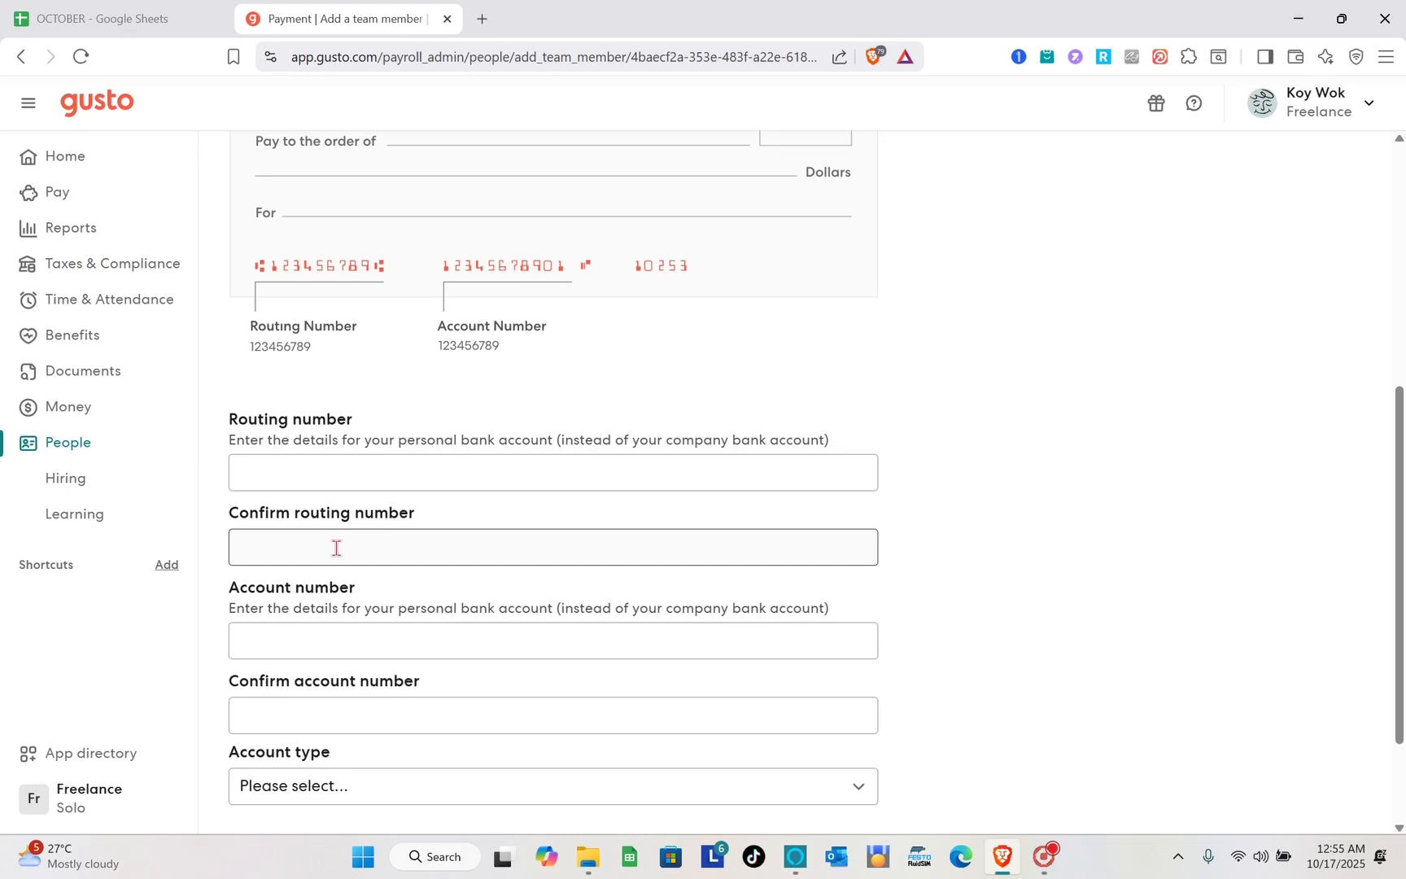
scroll(336, 547, up, 6)
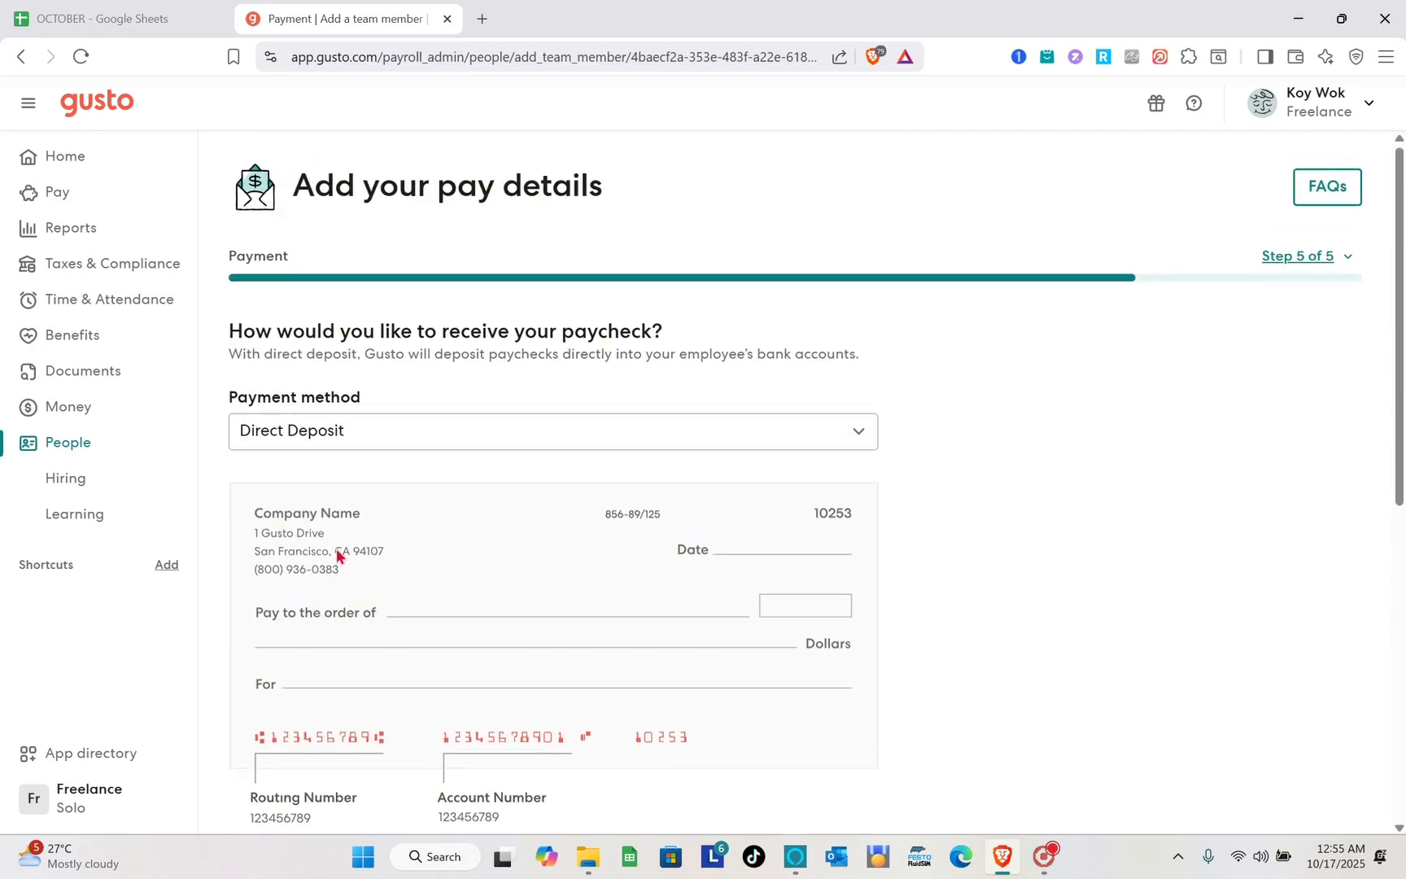
click(420, 439)
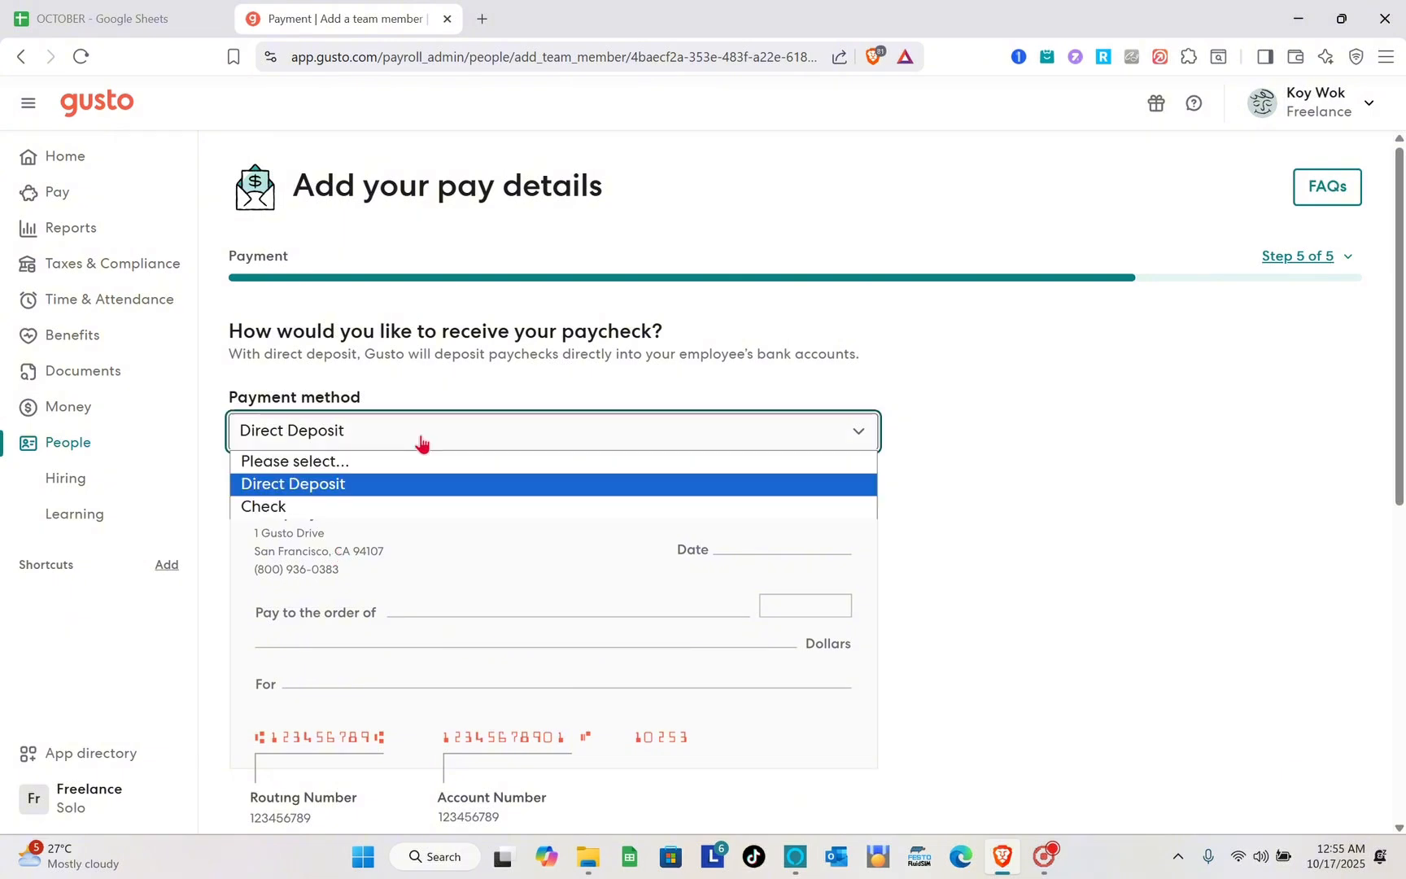
click(407, 486)
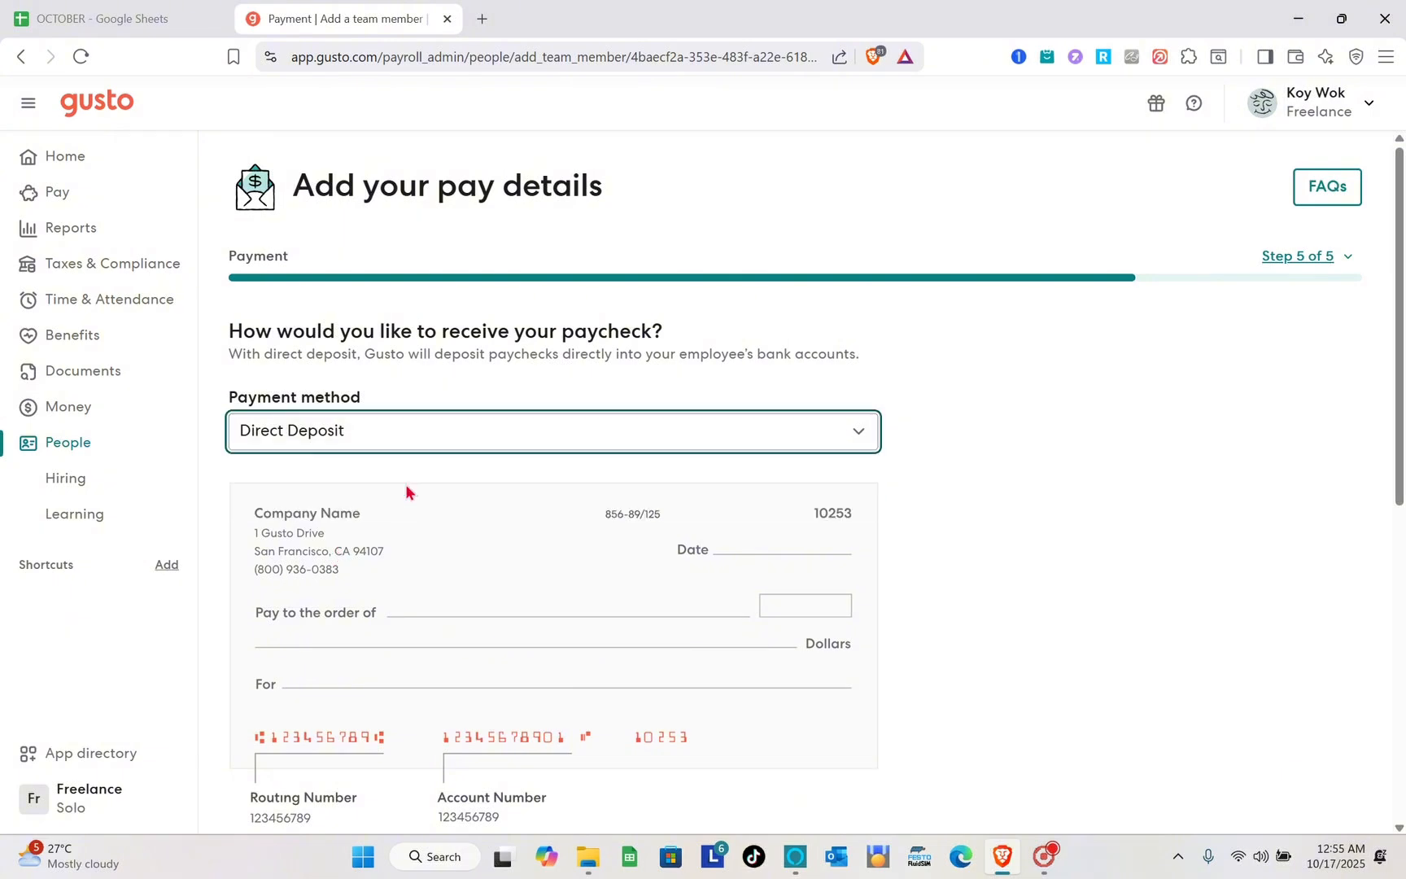
- Review the personal bank routing and account number fields and open the account type choices
scroll(405, 486, down, 2)
scroll(406, 490, down, 3)
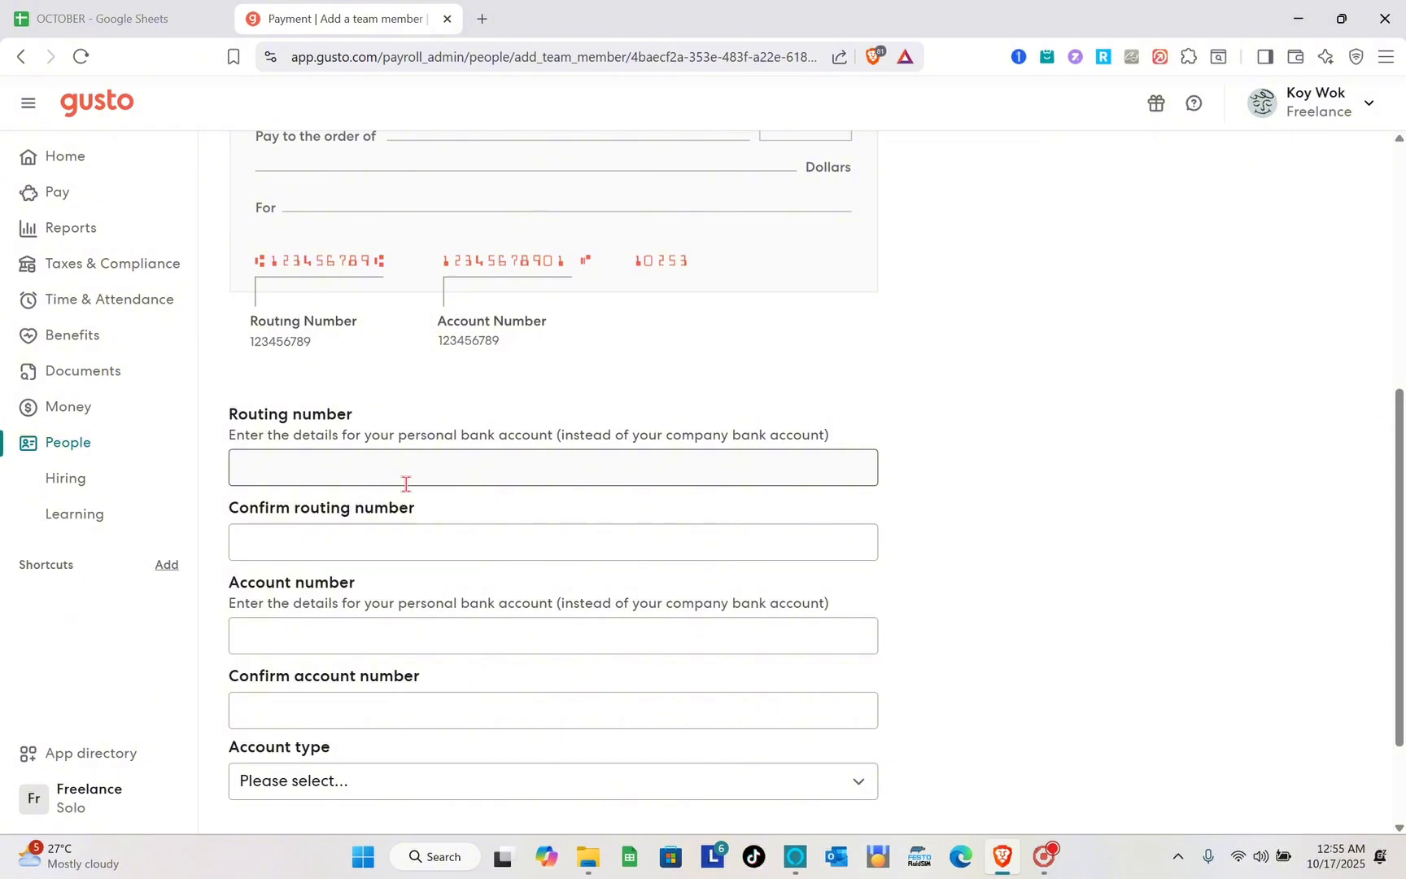
scroll(404, 484, down, 2)
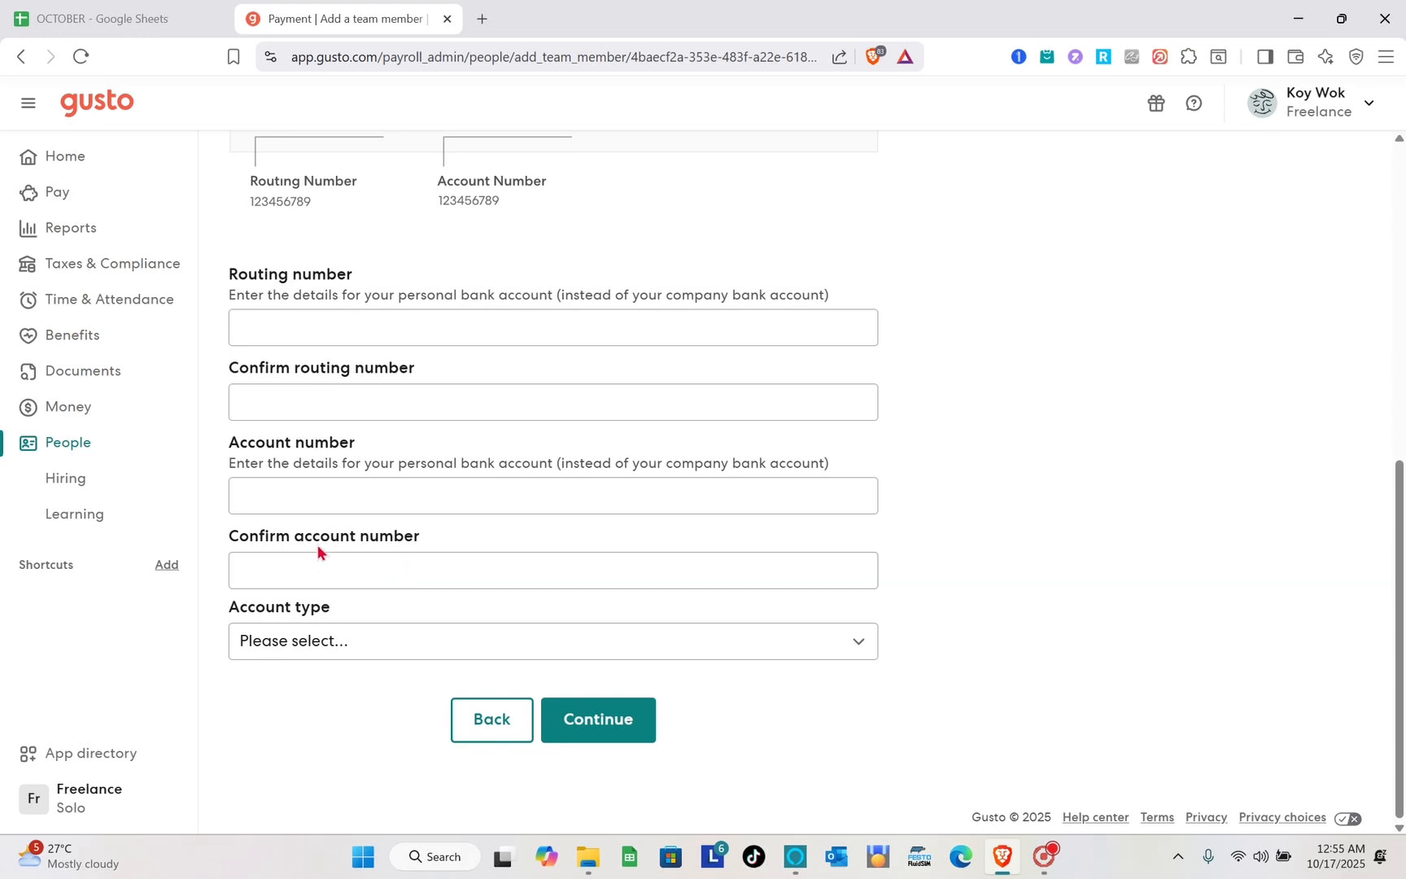
click(323, 644)
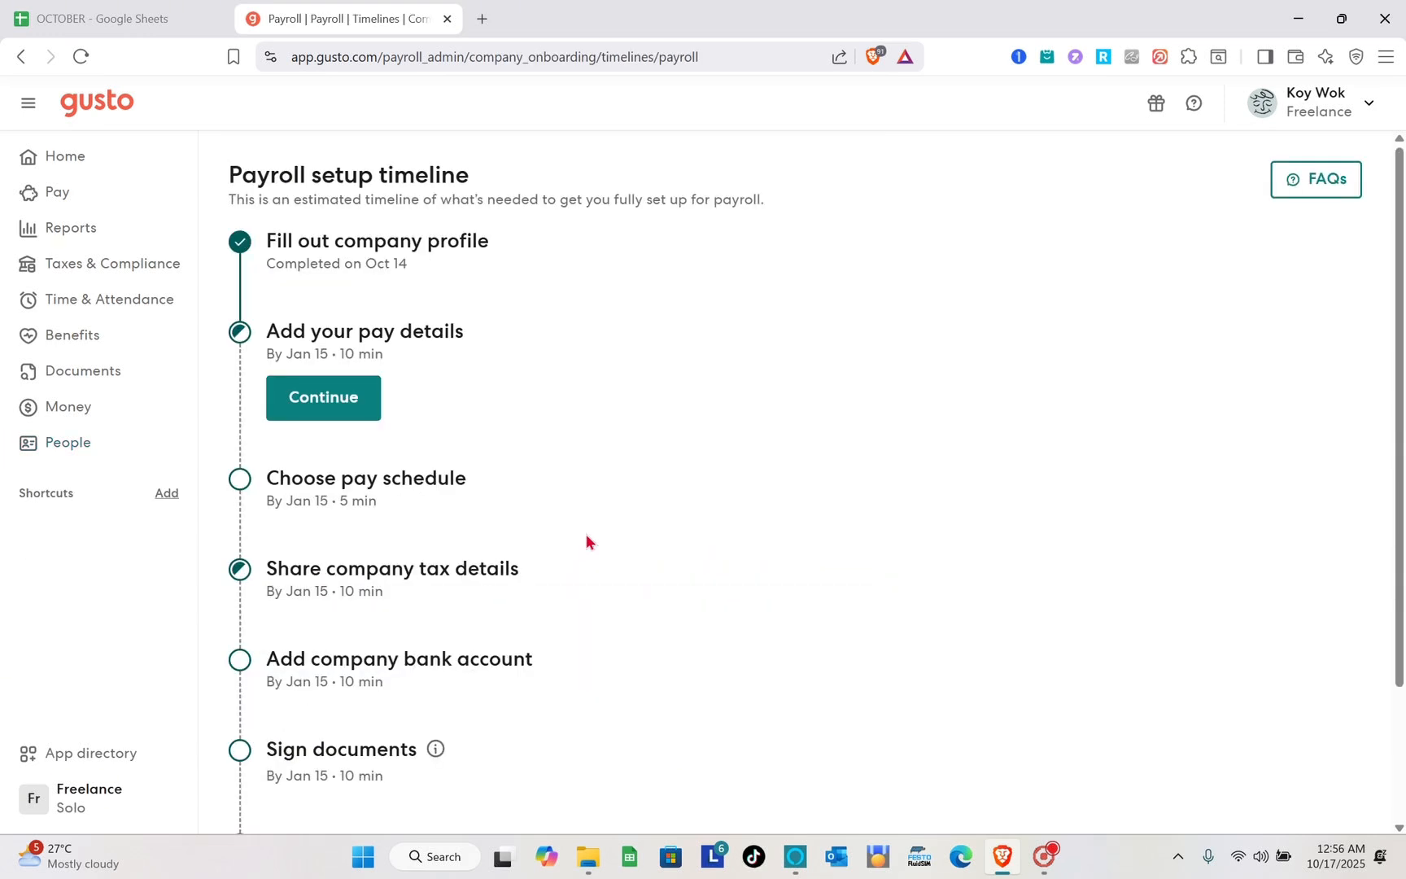
- Examine the payroll setup timeline, from the company profile and pay details through to running the first payroll
scroll(586, 541, down, 3)
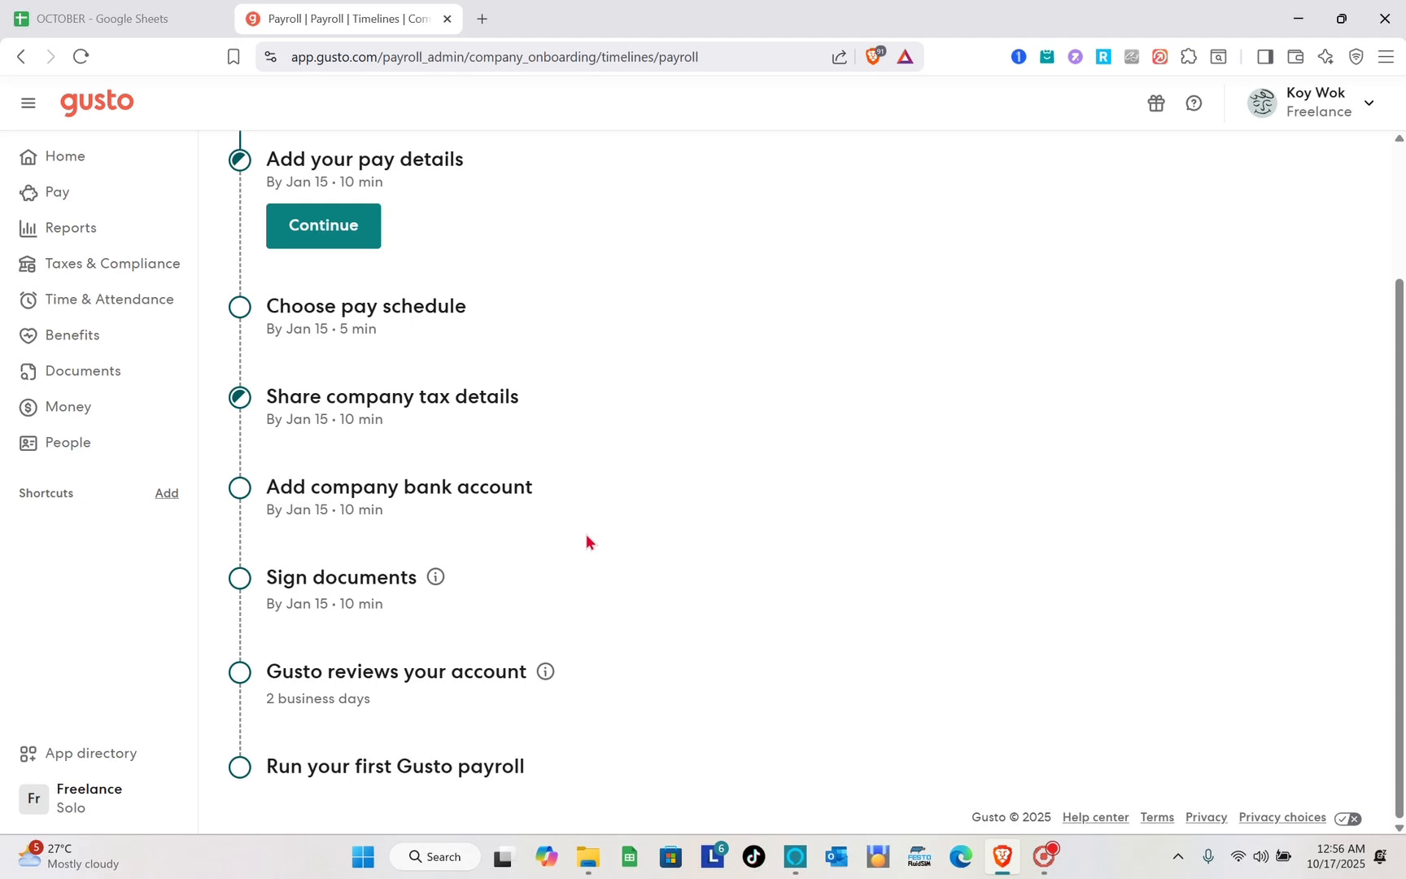
scroll(586, 541, up, 2)
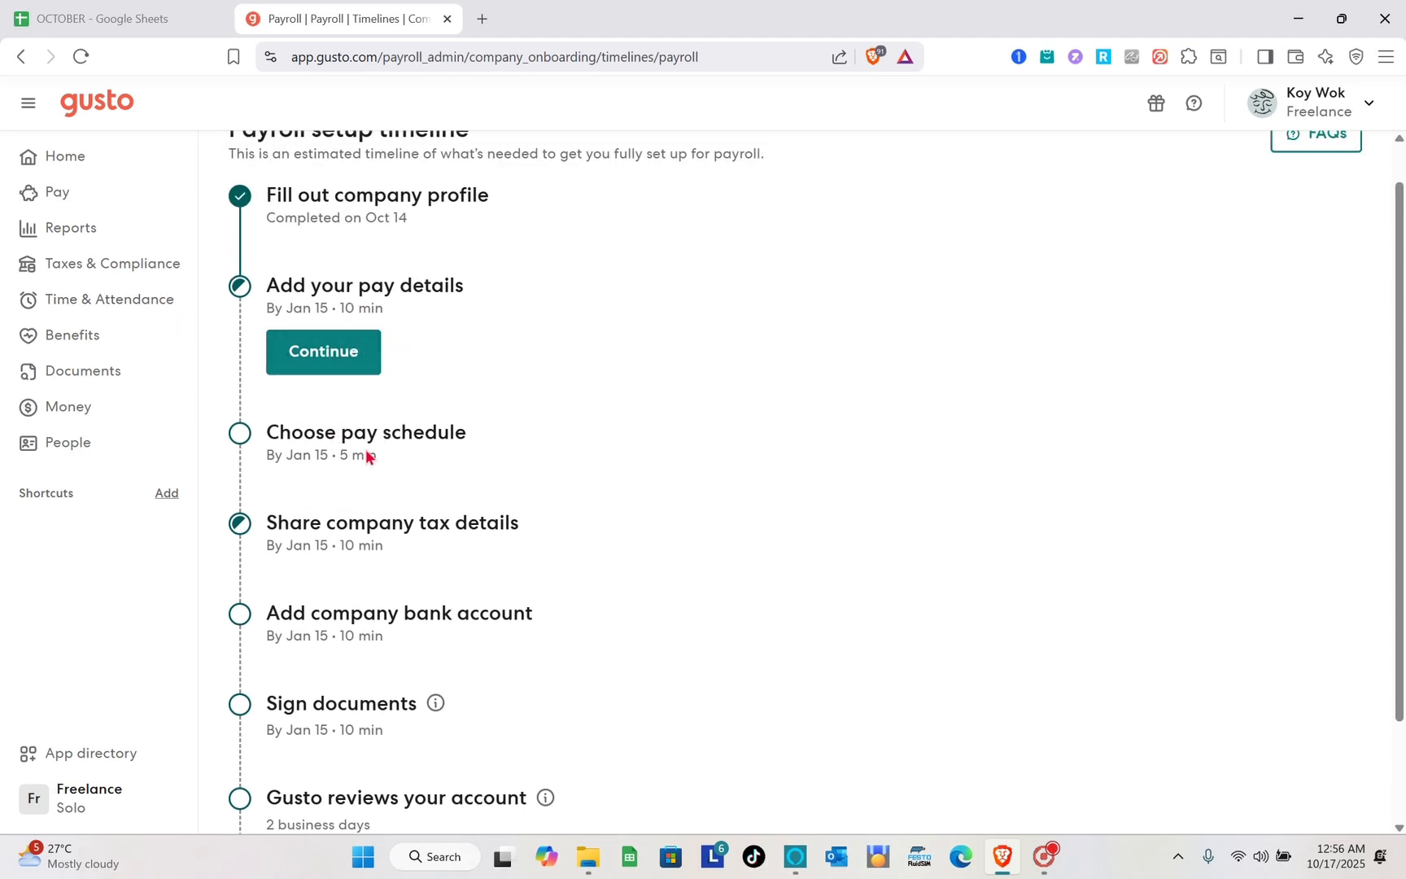
scroll(373, 453, down, 3)
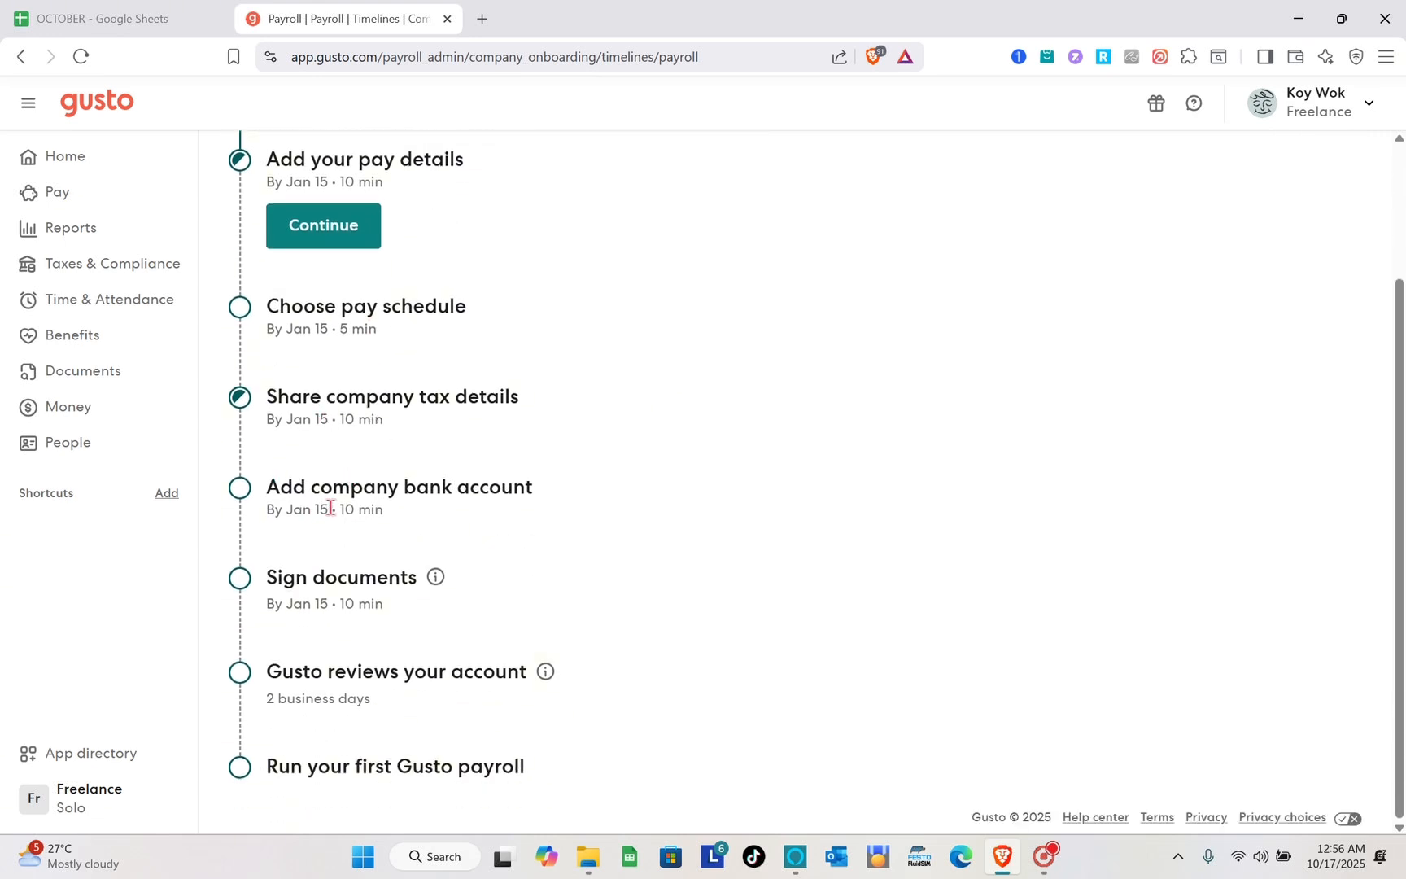
scroll(411, 484, up, 3)
scroll(411, 484, up, 1)
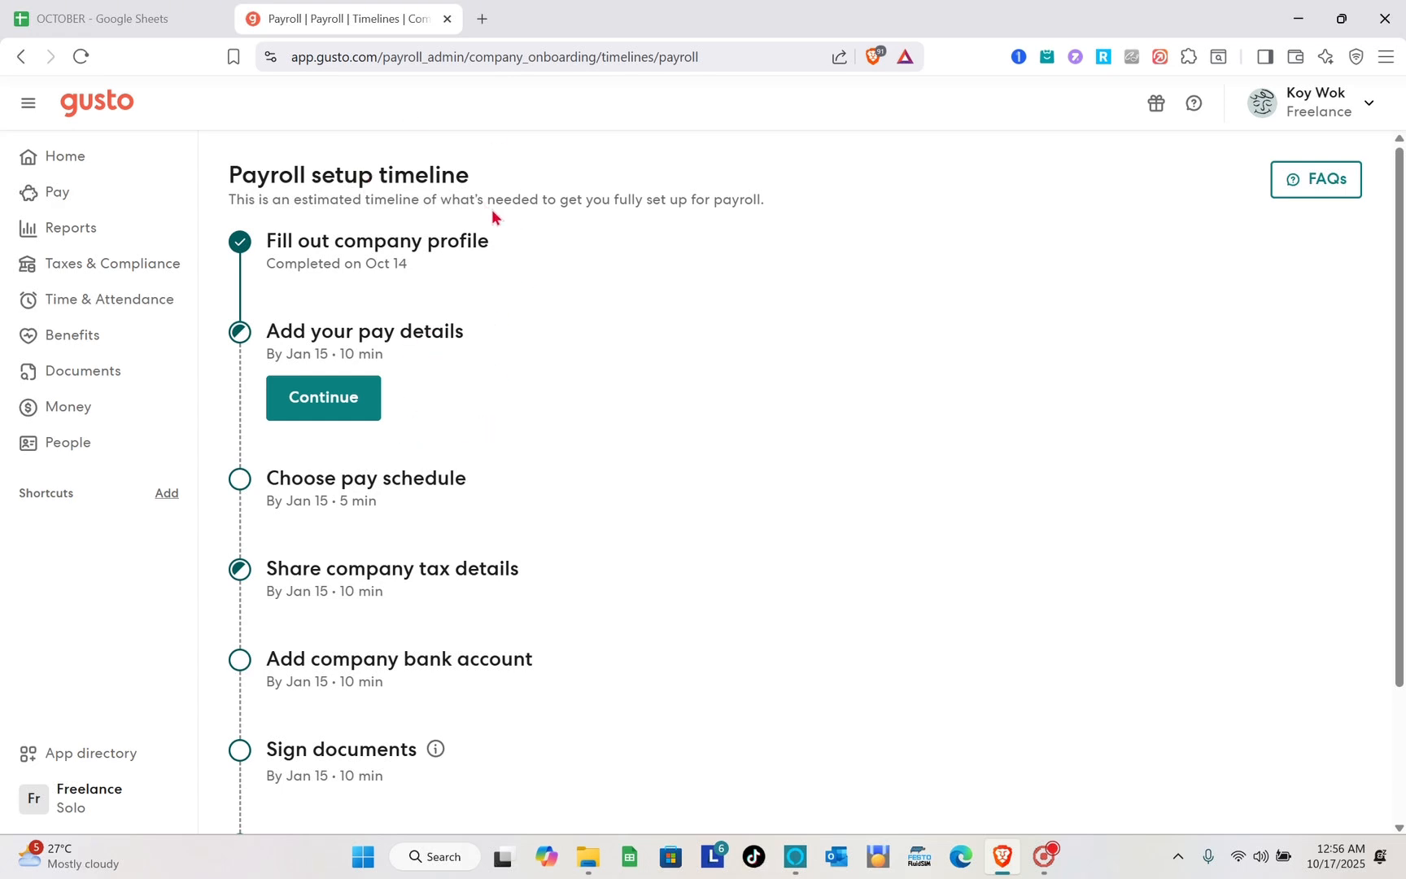
scroll(337, 416, down, 2)
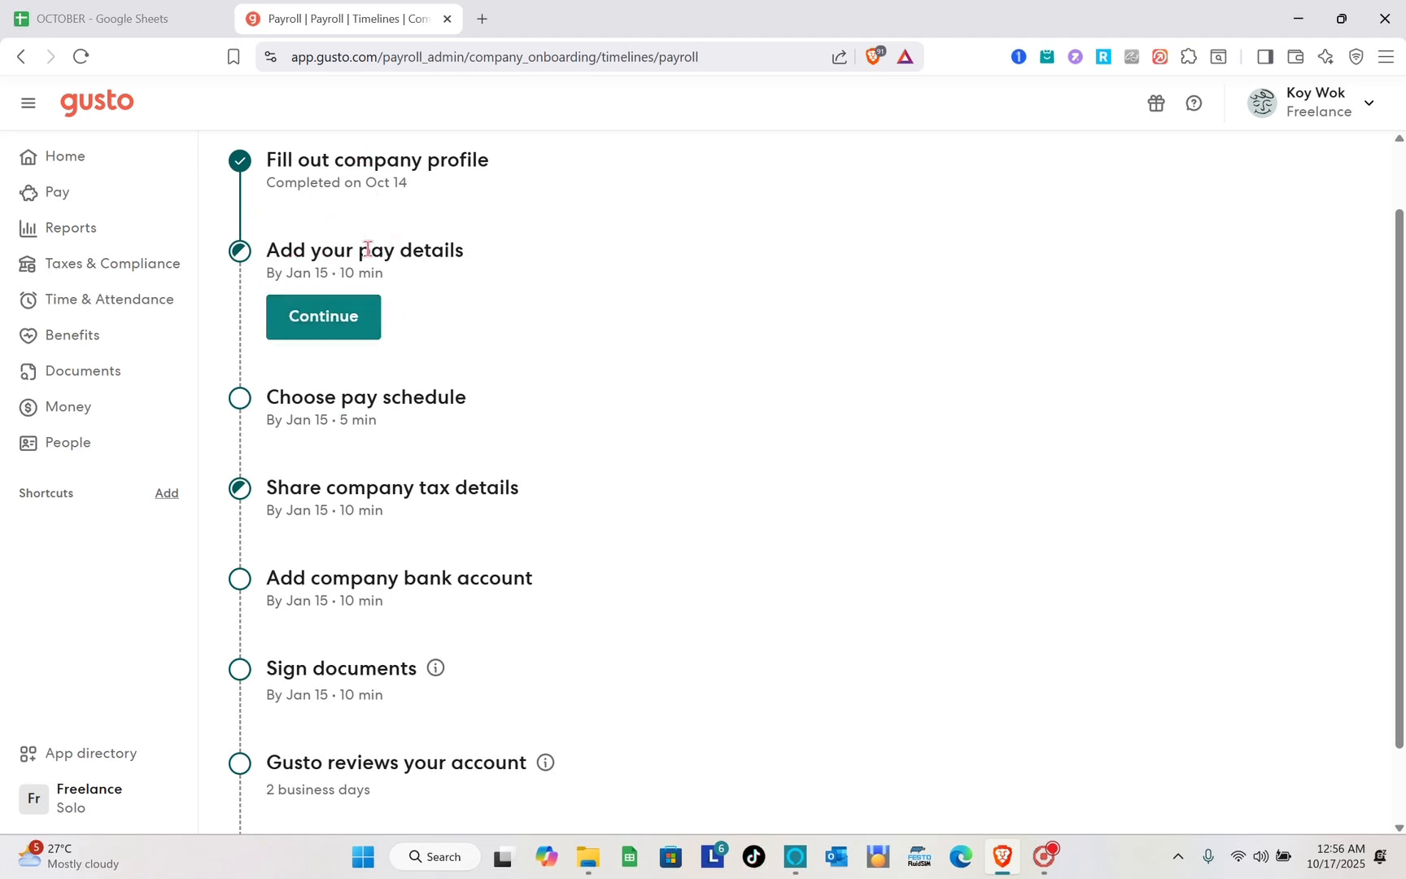
click(373, 309)
scroll(373, 309, down, 2)
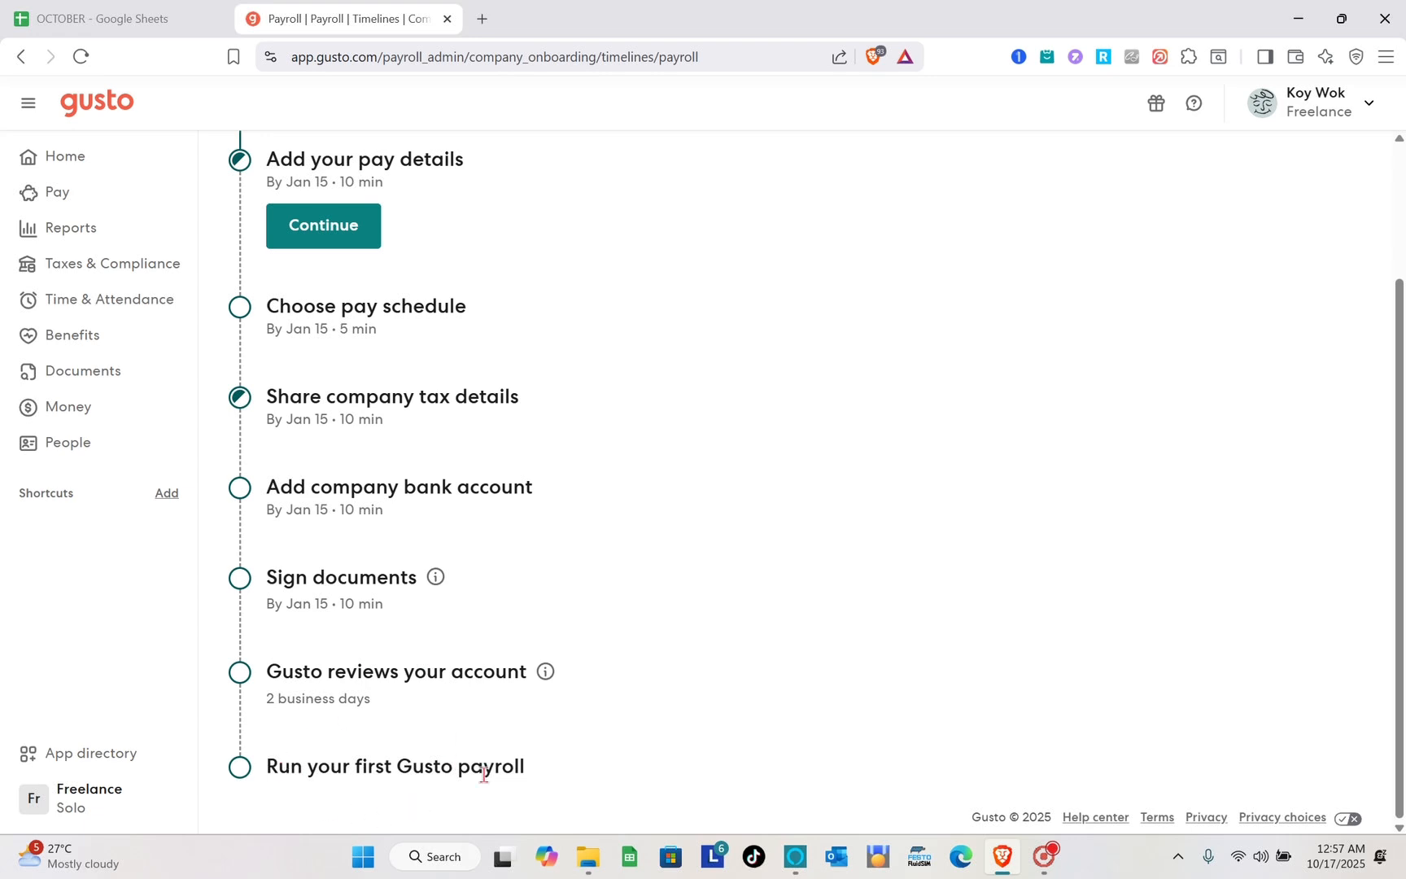
scroll(483, 774, up, 2)
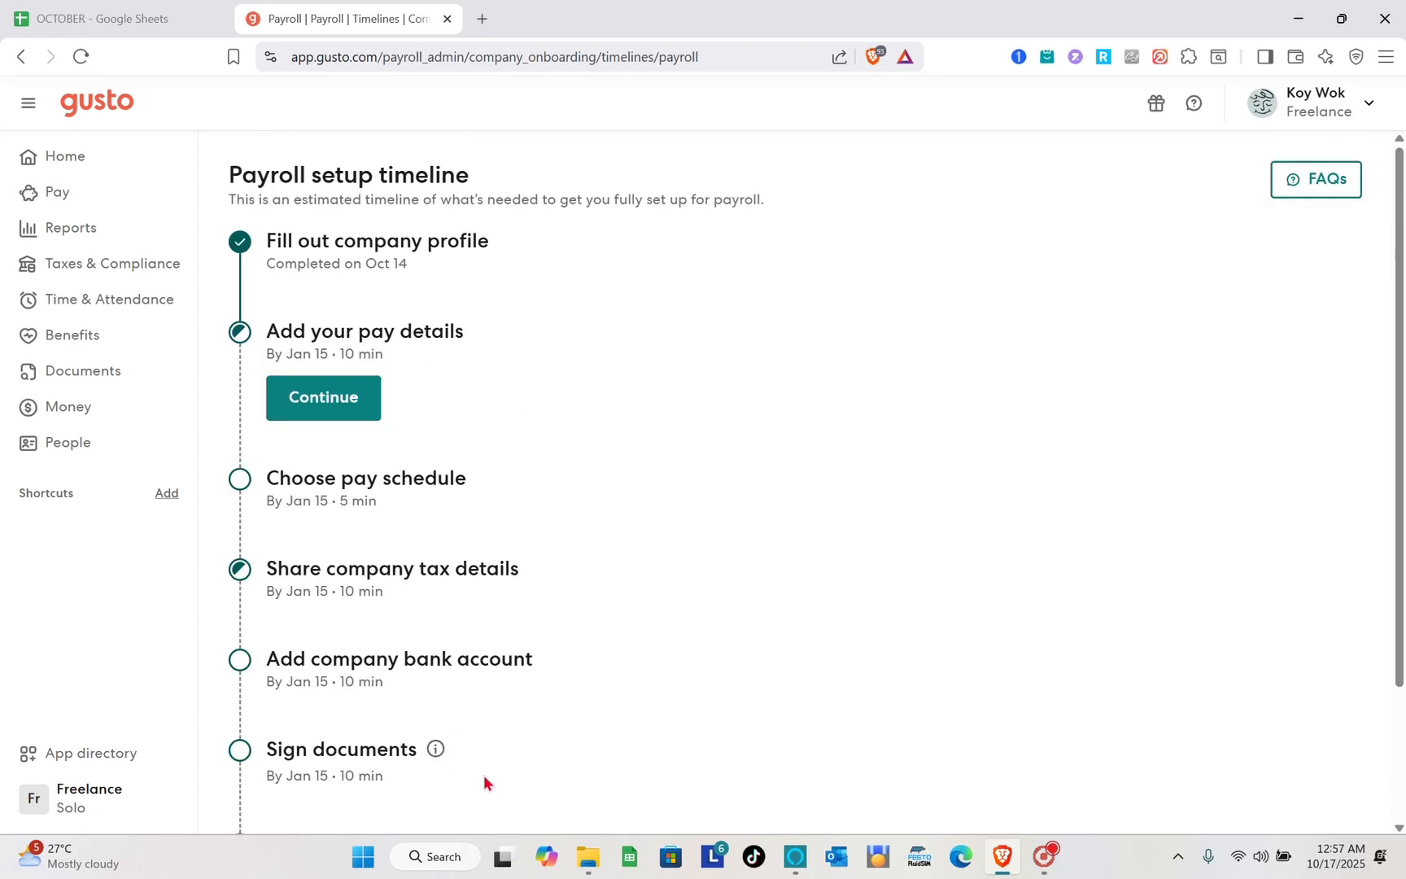
scroll(483, 782, down, 2)
scroll(483, 778, up, 2)
scroll(483, 782, down, 2)
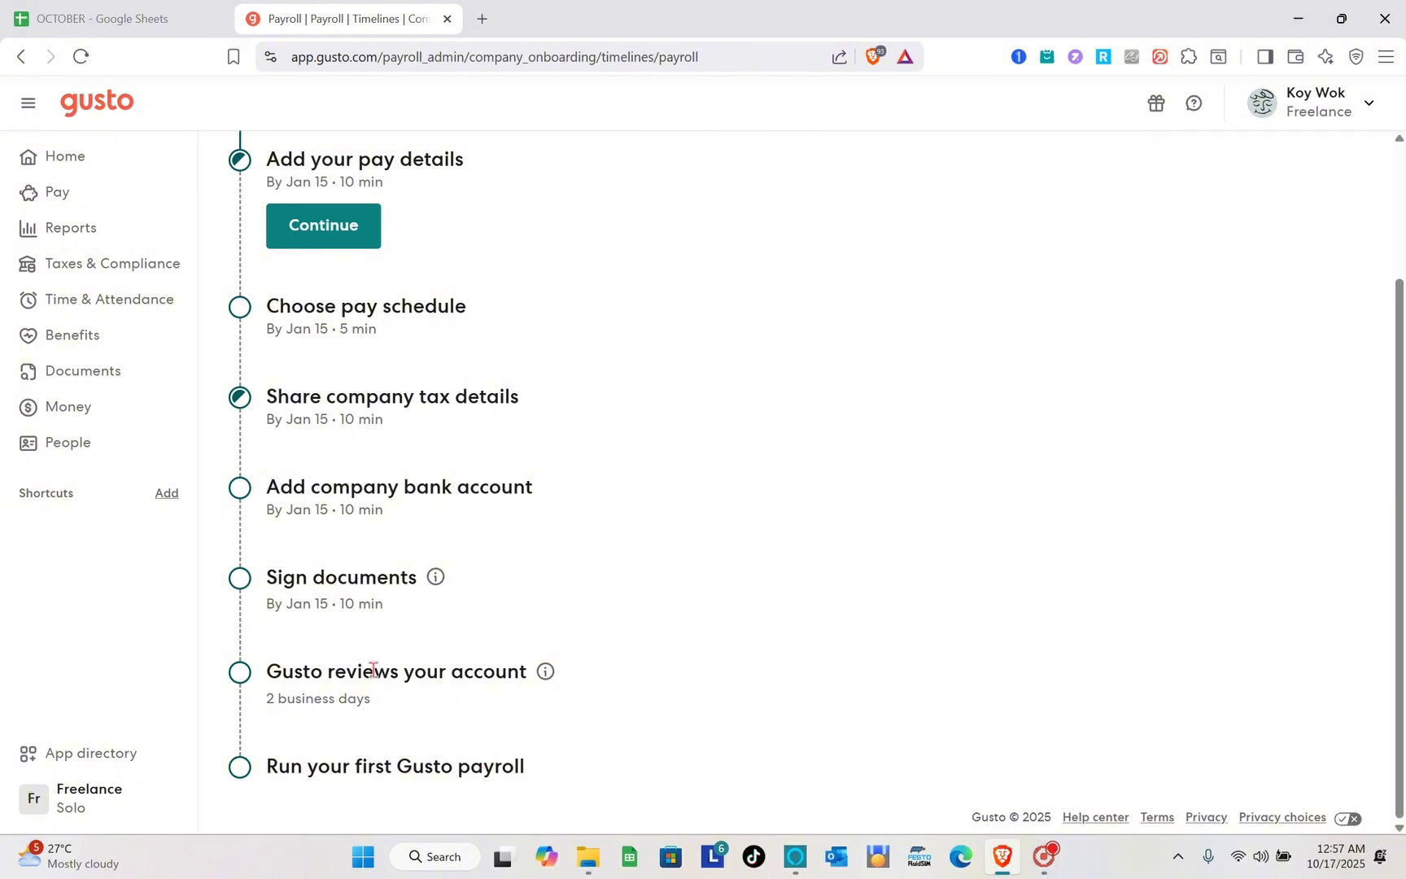
scroll(372, 670, up, 3)
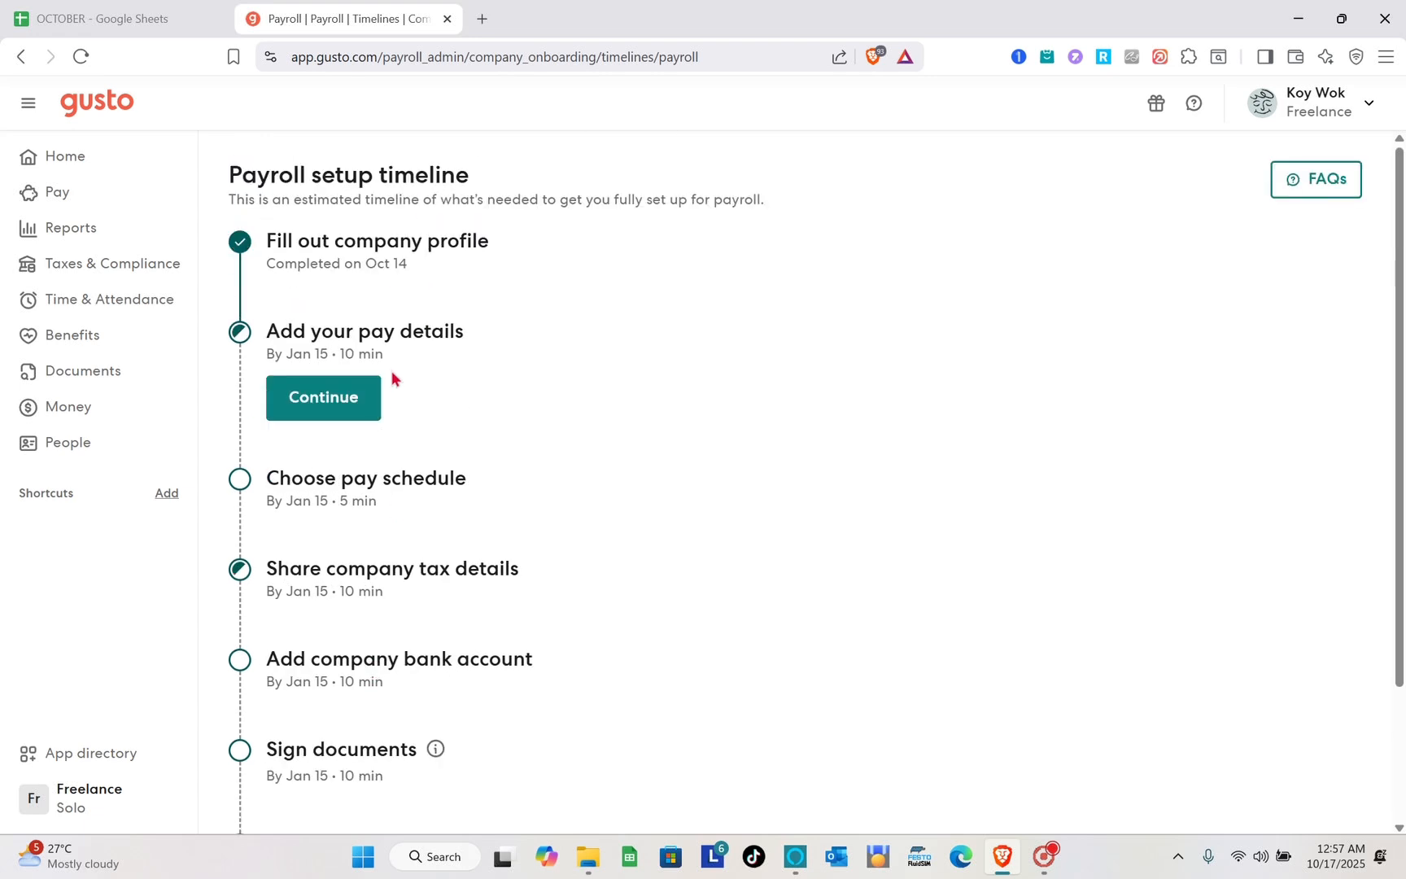
scroll(391, 377, down, 3)
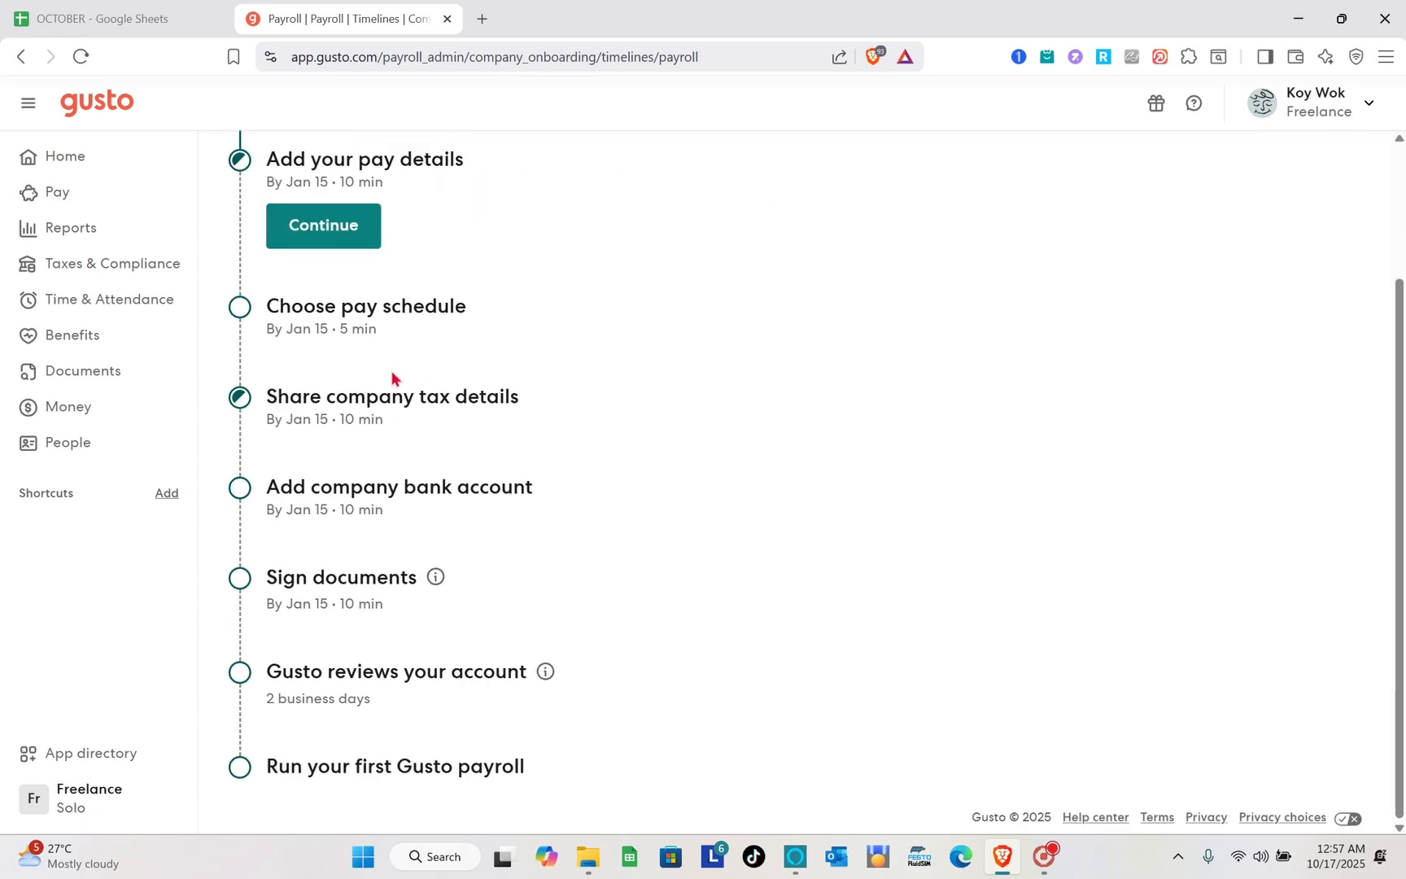